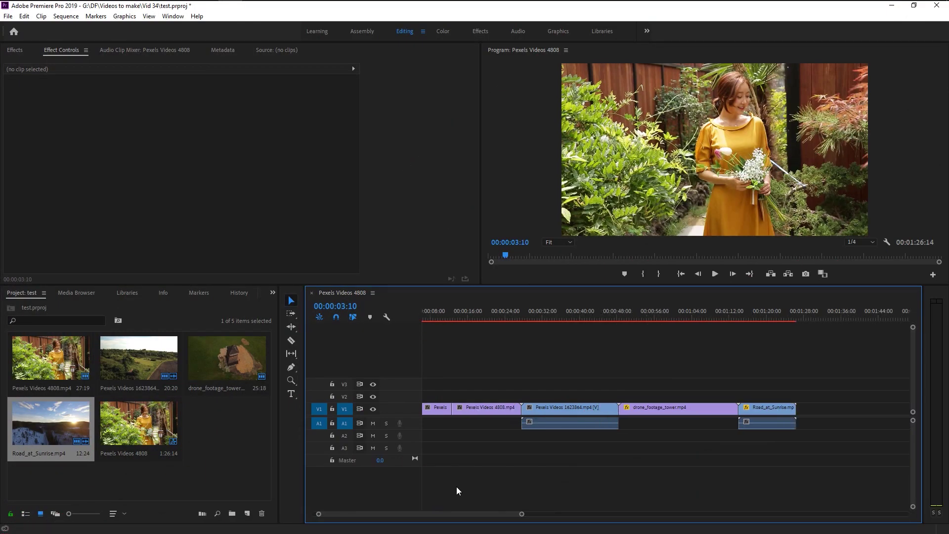
- Select each V1 clip in turn, from Pexels Videos 4808 to Road_at_Sunrise, then deselect all
{"action": "left_click", "coordinate": [488, 410]}
{"action": "left_click", "coordinate": [490, 410]}
{"action": "left_click", "coordinate": [554, 410]}
{"action": "left_click", "coordinate": [647, 411]}
{"action": "left_click", "coordinate": [760, 408]}
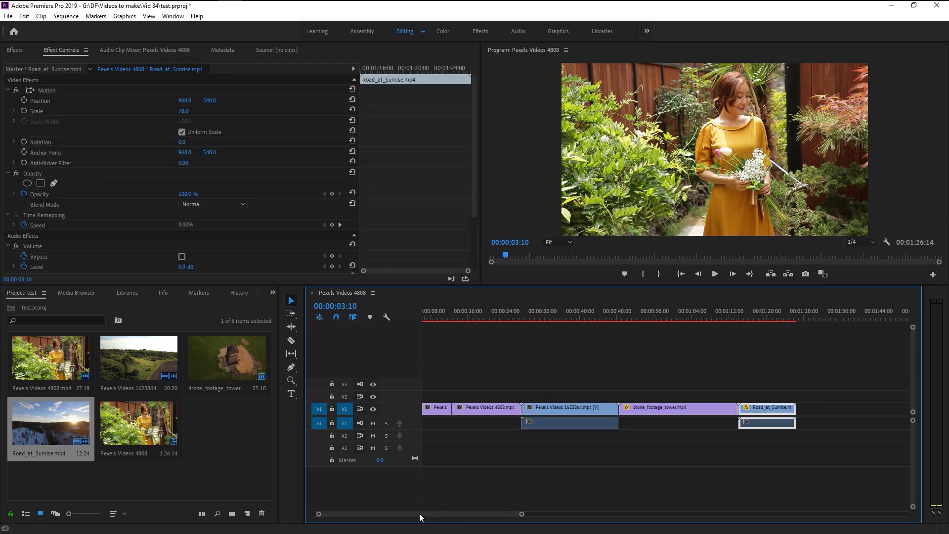
{"action": "left_click_drag", "start_coordinate": [419, 513], "coordinate": [390, 514]}
{"action": "left_click", "coordinate": [451, 490]}
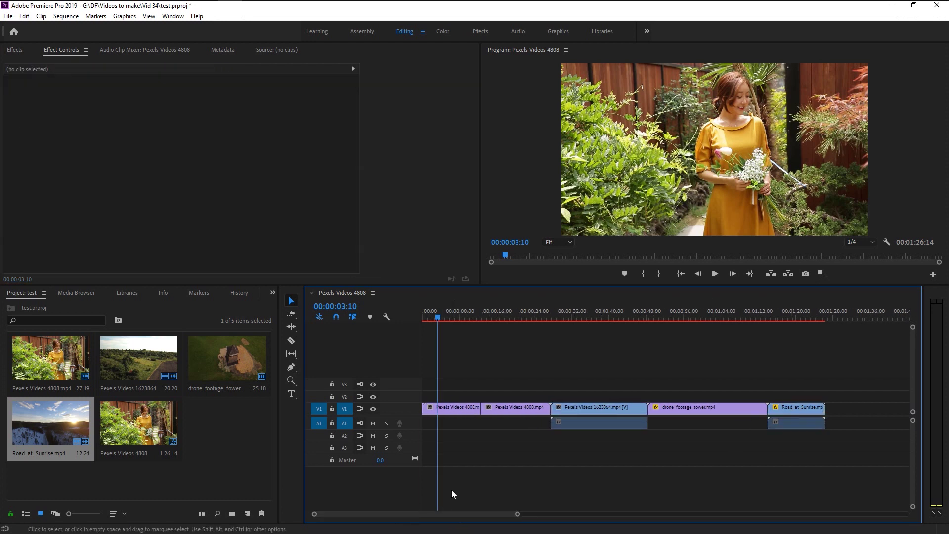
- Scrub the playhead through the sequence and step between edit points, playing from one cut
{"action": "left_click_drag", "start_coordinate": [445, 317], "coordinate": [770, 384]}
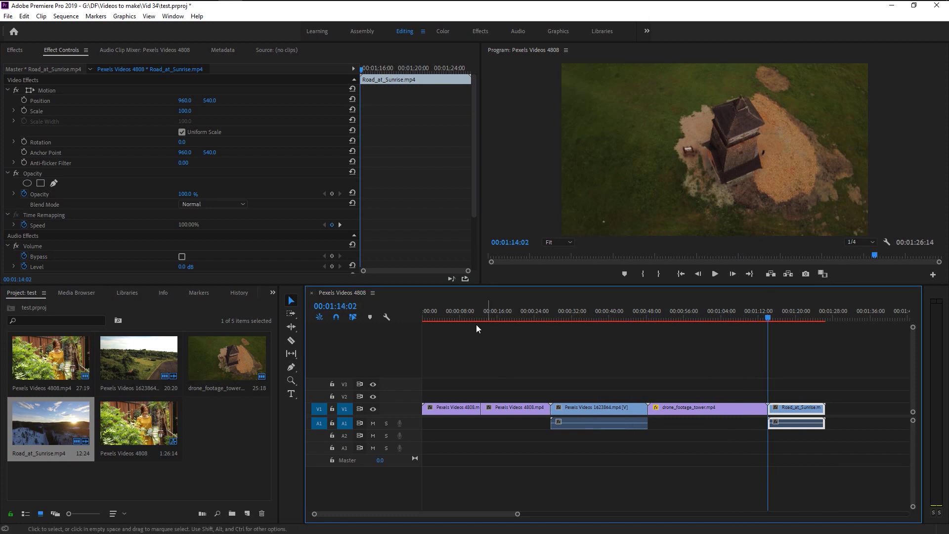
{"action": "left_click_drag", "start_coordinate": [472, 321], "coordinate": [423, 321]}
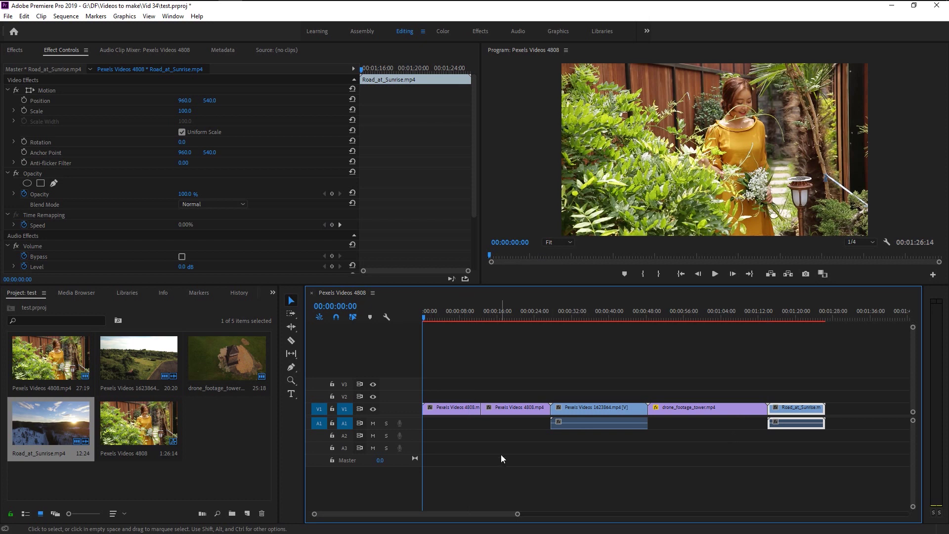
{"action": "key", "text": "Down"}
{"action": "key", "text": "space"}
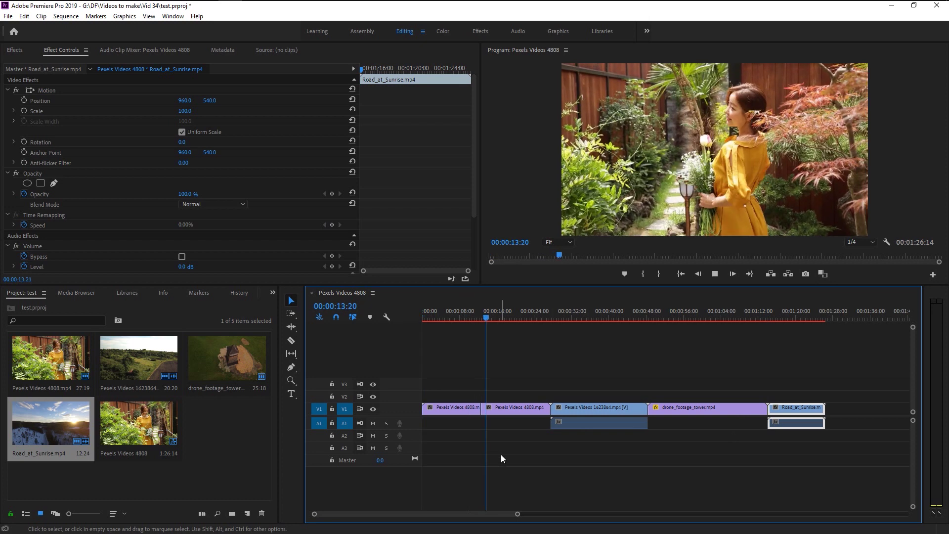
{"action": "key", "text": "Down"}
{"action": "key", "text": "Down"}
{"action": "key", "text": "Up"}
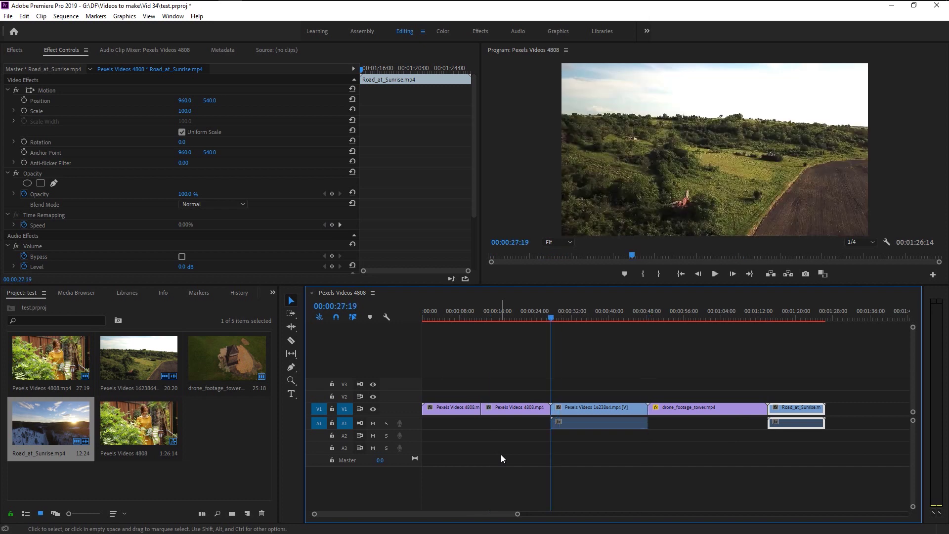
{"action": "key", "text": "Up"}
{"action": "key", "text": "Up"}
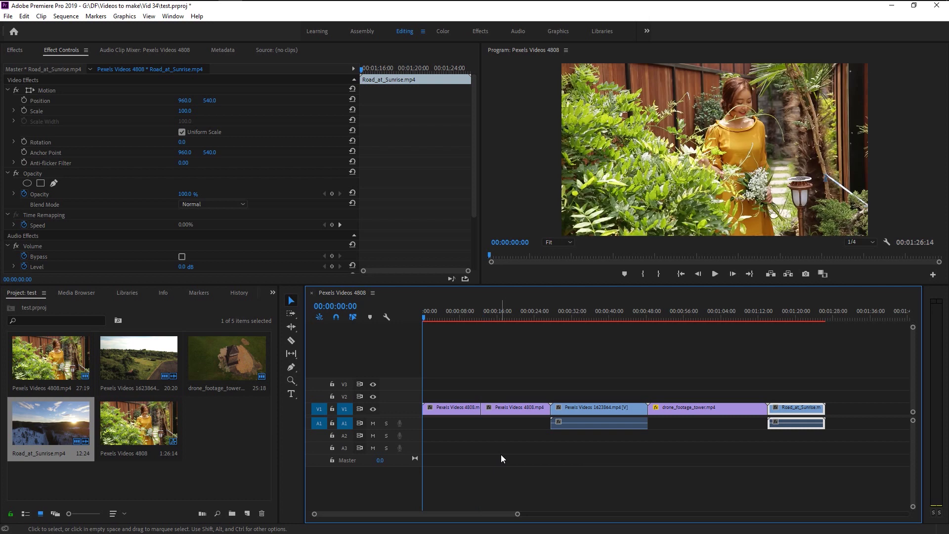
- Lift a Pexels Videos 4808 copy onto an upper track and slide Pexels Videos 1623864 earlier on V1
{"action": "key", "text": "Down"}
{"action": "key", "text": "Down"}
{"action": "key", "text": "Down"}
{"action": "key", "text": "Down"}
{"action": "key", "text": "Down"}
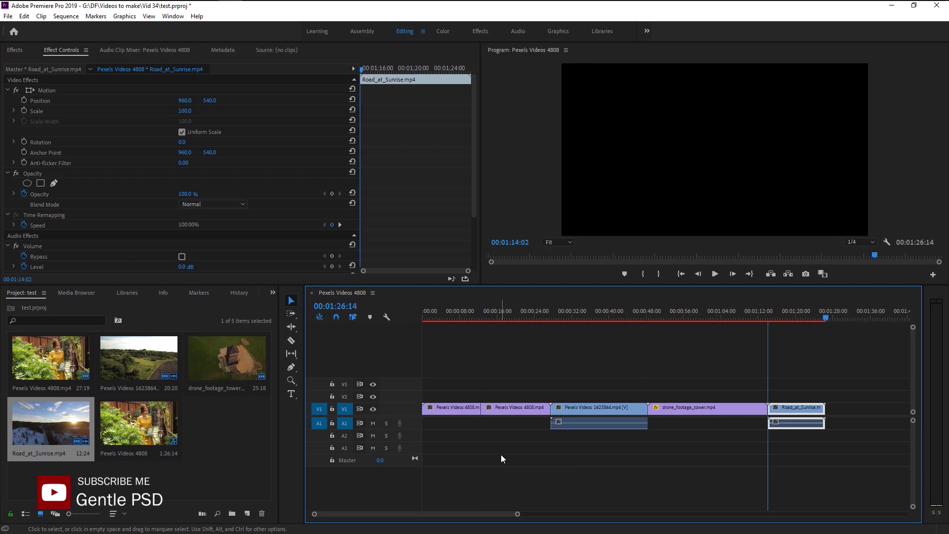
{"action": "key", "text": "Up"}
{"action": "key", "text": "Up"}
{"action": "key", "text": "Up"}
{"action": "key", "text": "Up"}
{"action": "key", "text": "Down"}
{"action": "key", "text": "Down"}
{"action": "key", "text": "Down"}
{"action": "key", "text": "Up"}
{"action": "key", "text": "Up"}
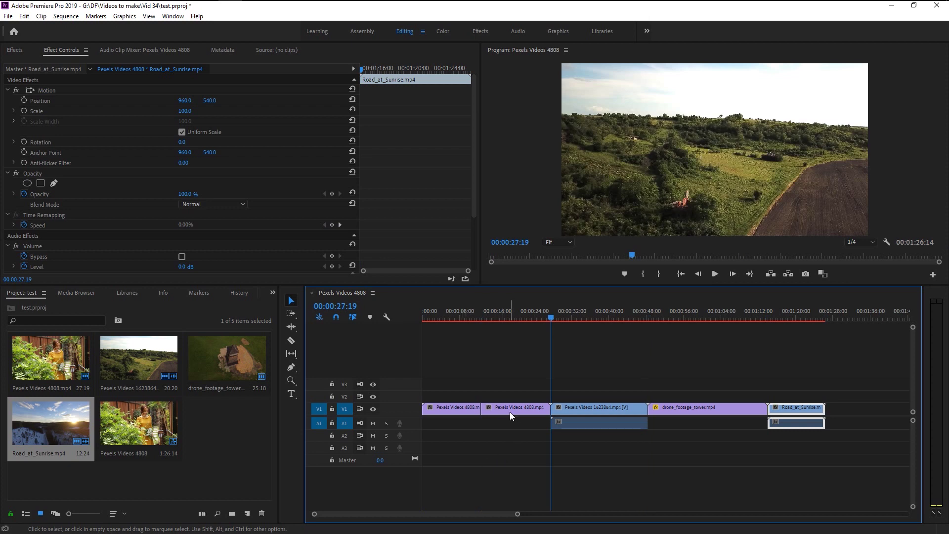
{"action": "left_click_drag", "start_coordinate": [509, 411], "coordinate": [473, 357]}
{"action": "left_click_drag", "start_coordinate": [577, 423], "coordinate": [496, 430]}
- Deselect the Pexels Videos 1623864 clip and step through the early edit points from the sequence start
{"action": "key", "text": "Home"}
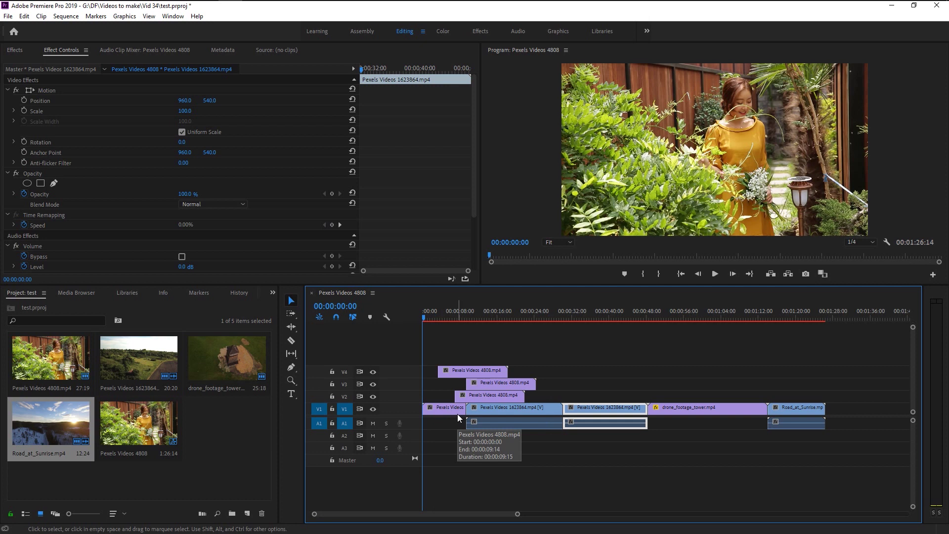
{"action": "key", "text": "Down"}
{"action": "key", "text": "Down"}
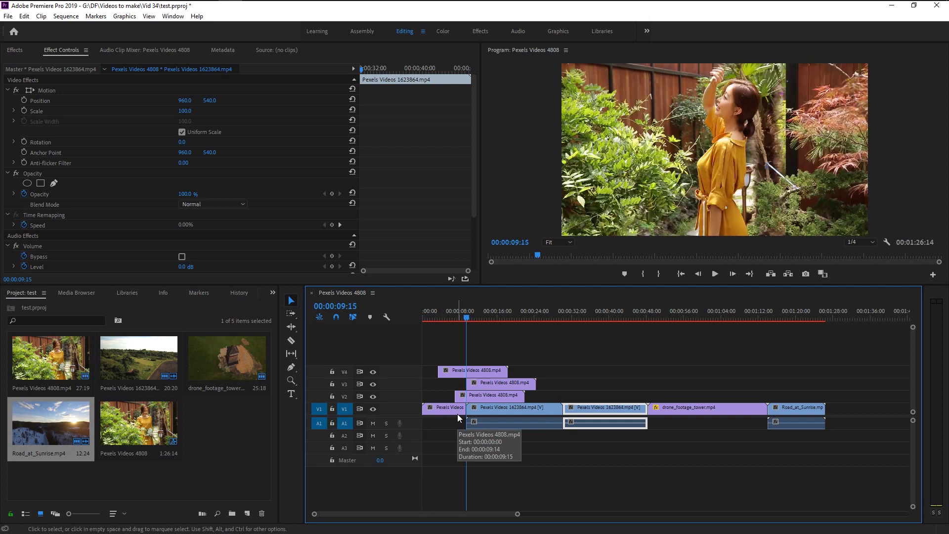
{"action": "left_click", "coordinate": [505, 471]}
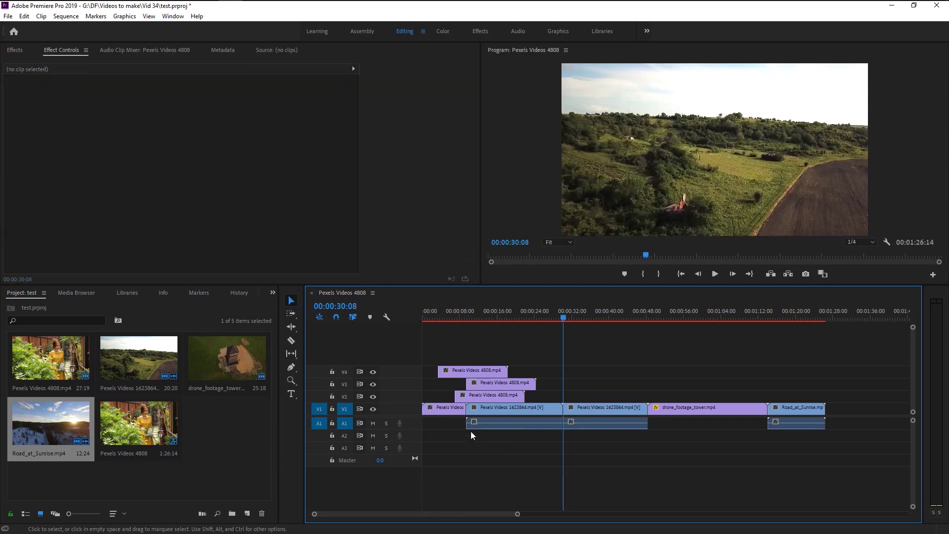
{"action": "key", "text": "Down"}
{"action": "key", "text": "Down"}
{"action": "key", "text": "Up"}
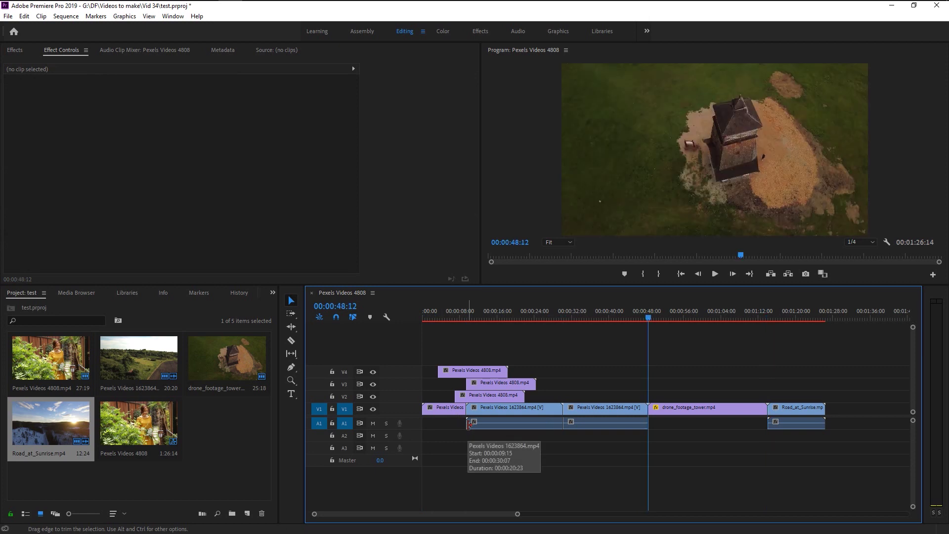
{"action": "key", "text": "Up"}
{"action": "key", "text": "Up"}
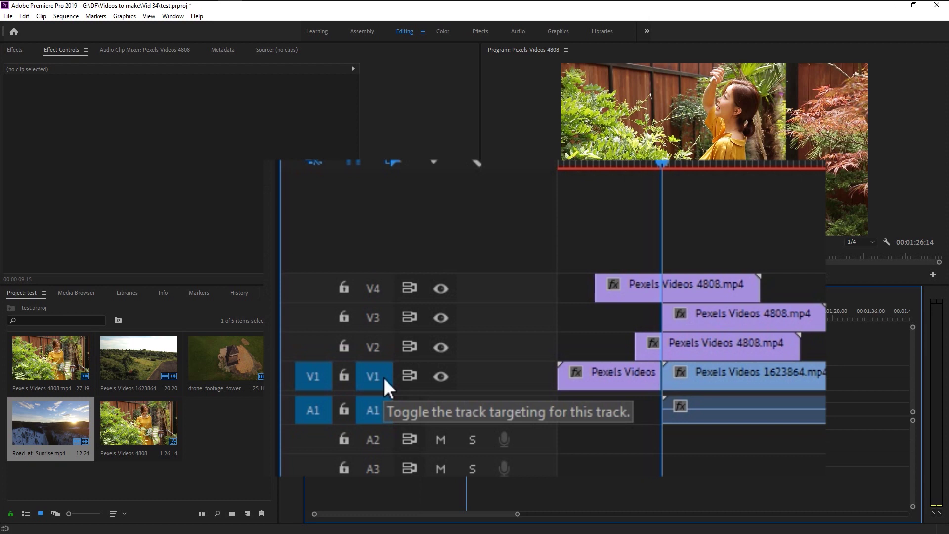
{"action": "key", "text": "Down"}
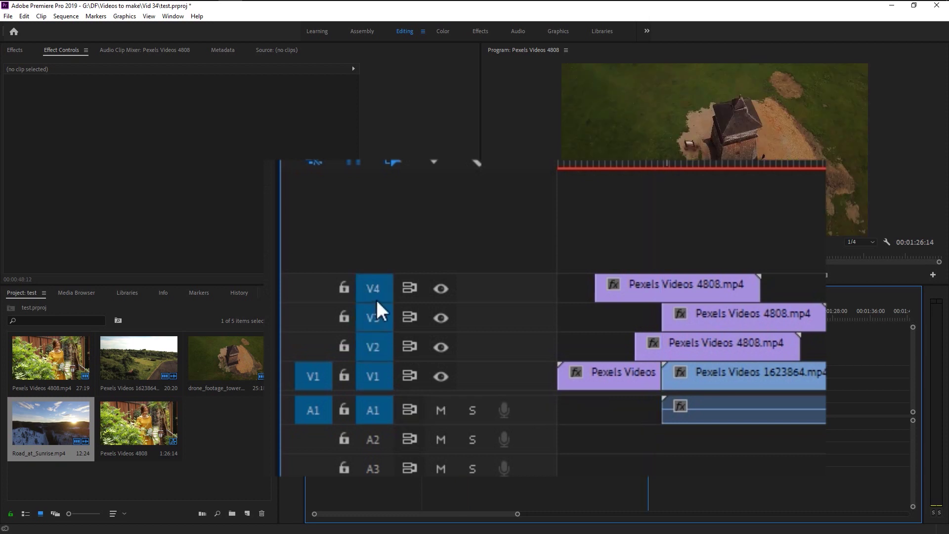
- From the sequence start, step through the V4 and V2 clip starts to the drone tower edit point
{"action": "key", "text": "Up"}
{"action": "key", "text": "Up"}
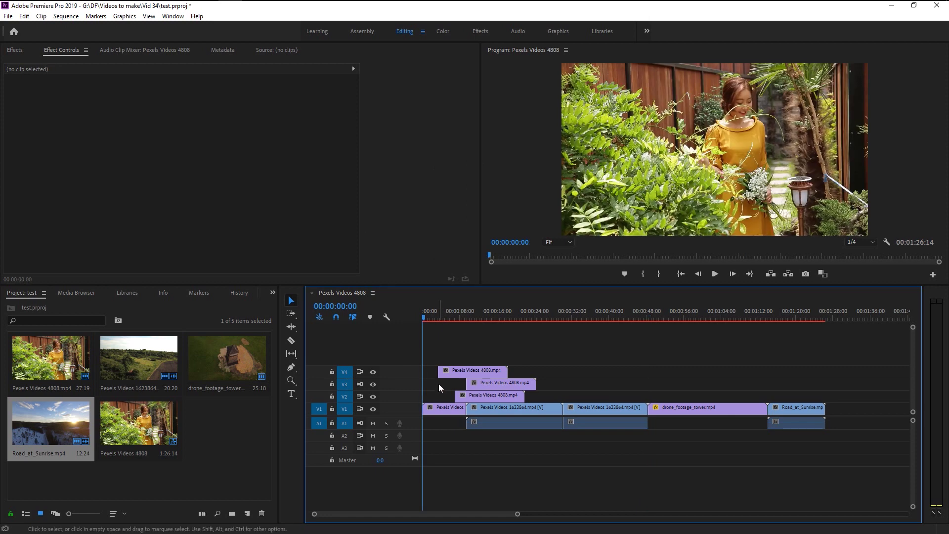
{"action": "key", "text": "Down"}
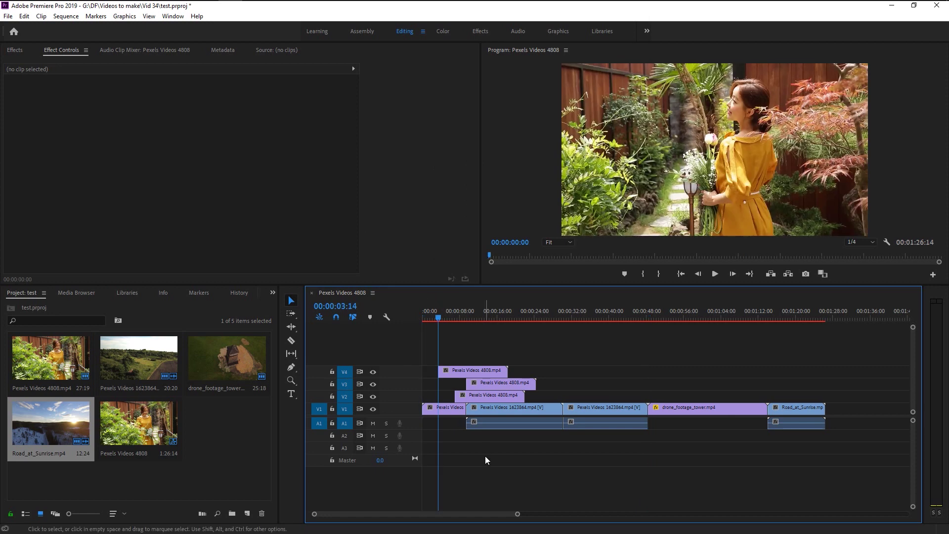
{"action": "key", "text": "Down"}
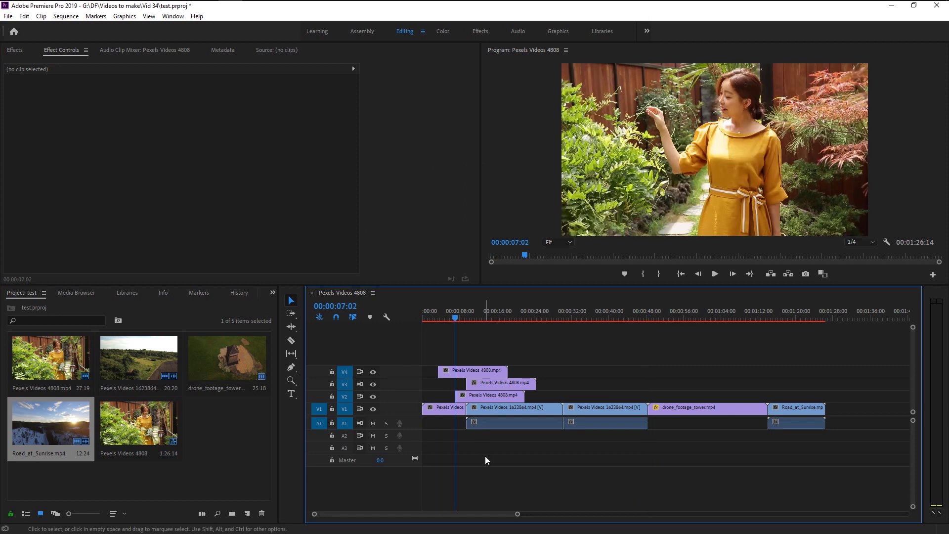
{"action": "key", "text": "Down"}
{"action": "key", "text": "Down"}
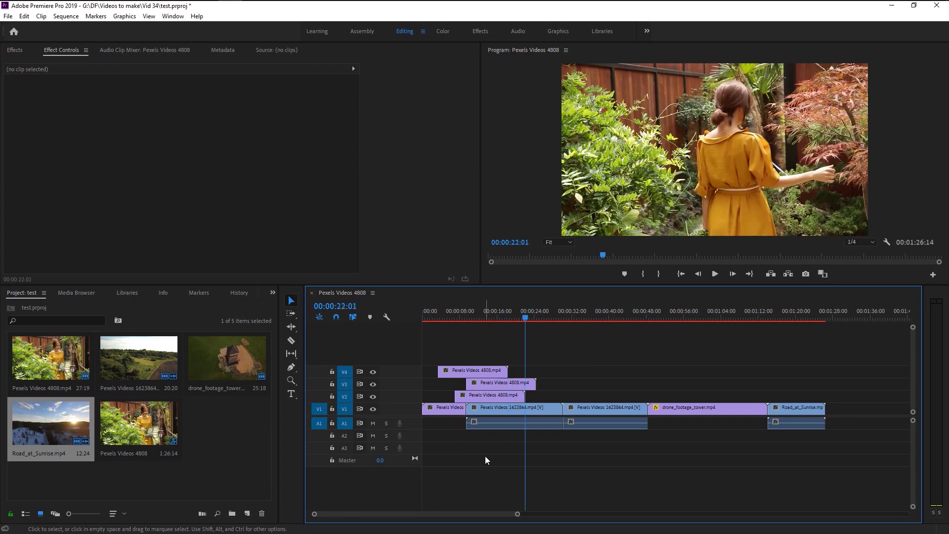
{"action": "key", "text": "Down"}
{"action": "key", "text": "Down"}
{"action": "key", "text": "Down"}
{"action": "key", "text": "Down"}
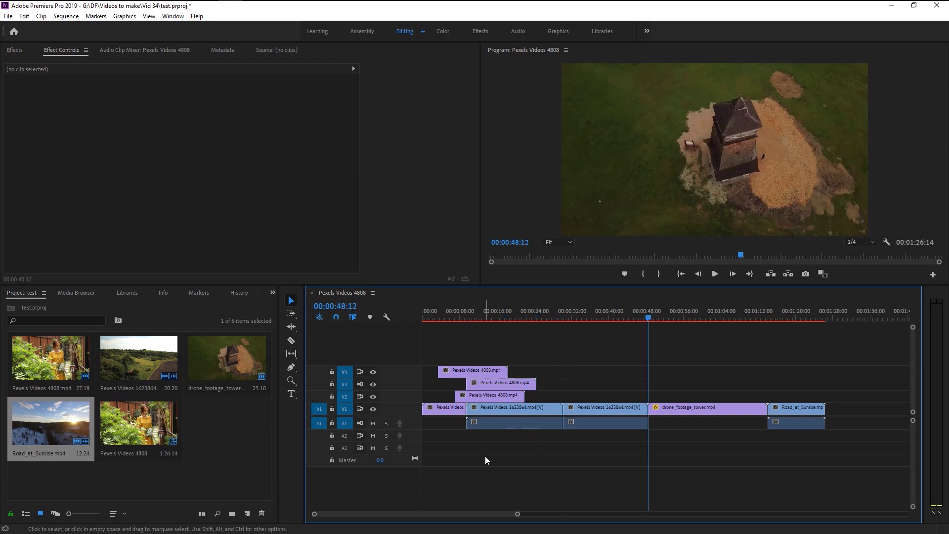
{"action": "key", "text": "Down"}
- Razor-split the V3 and V2 clips, then untarget tracks V4, V1 and A2
{"action": "key", "text": "c"}
{"action": "left_click", "coordinate": [518, 384]}
{"action": "left_click", "coordinate": [492, 395]}
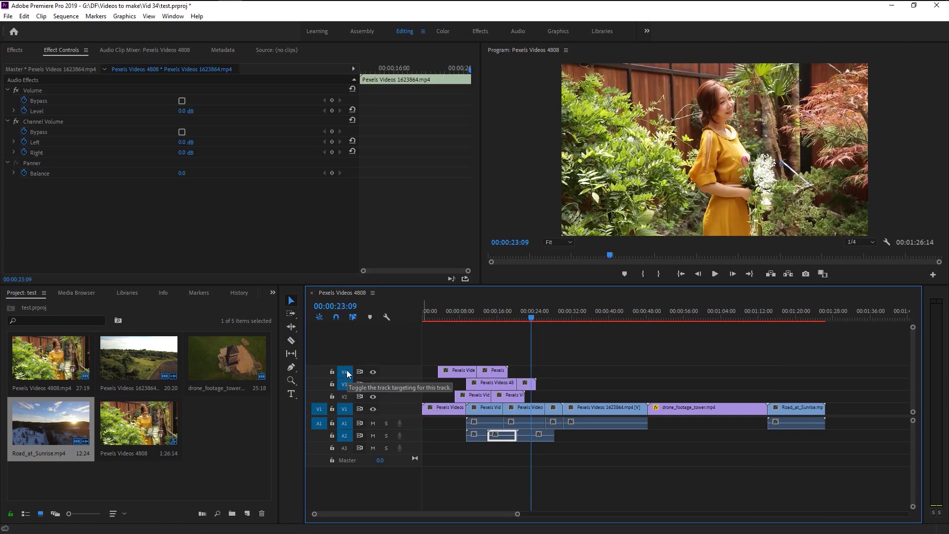
{"action": "left_click", "coordinate": [346, 372]}
{"action": "left_click", "coordinate": [346, 409]}
{"action": "key", "text": "Home"}
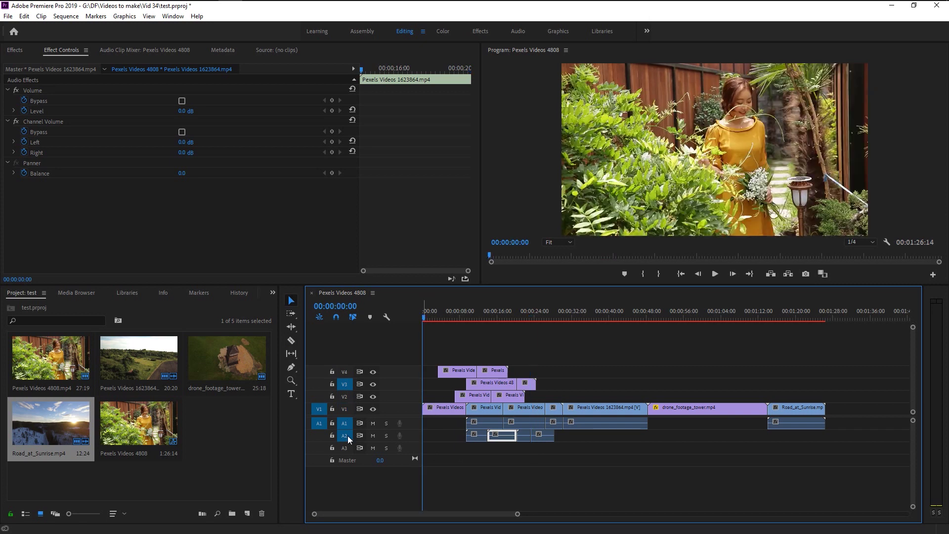
{"action": "left_click", "coordinate": [347, 434]}
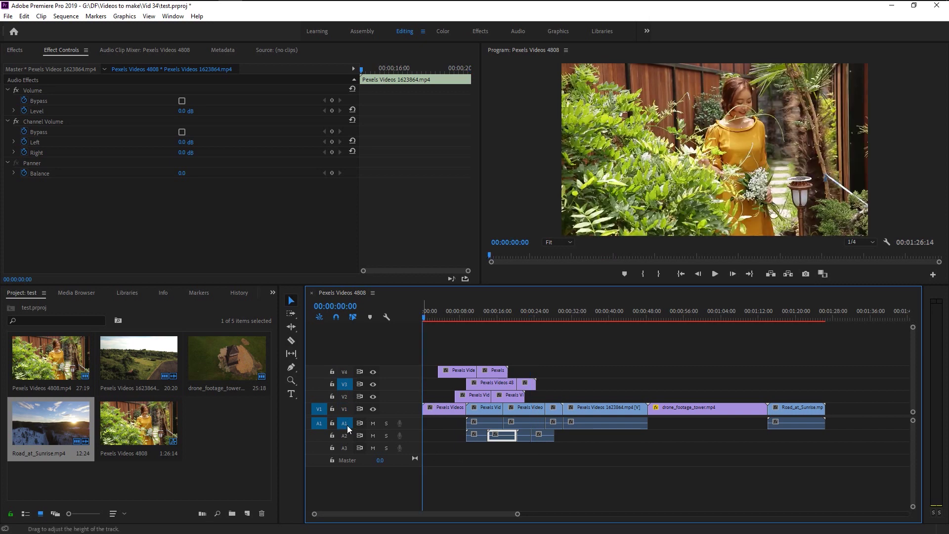
- Move the playhead to 00:00:20:13 and step between the nearby edit points
{"action": "left_click", "coordinate": [519, 497]}
{"action": "key", "text": "Down"}
{"action": "key", "text": "Up"}
{"action": "key", "text": "Up"}
{"action": "key", "text": "Up"}
{"action": "key", "text": "c"}
{"action": "key", "text": "Down"}
{"action": "key", "text": "Down"}
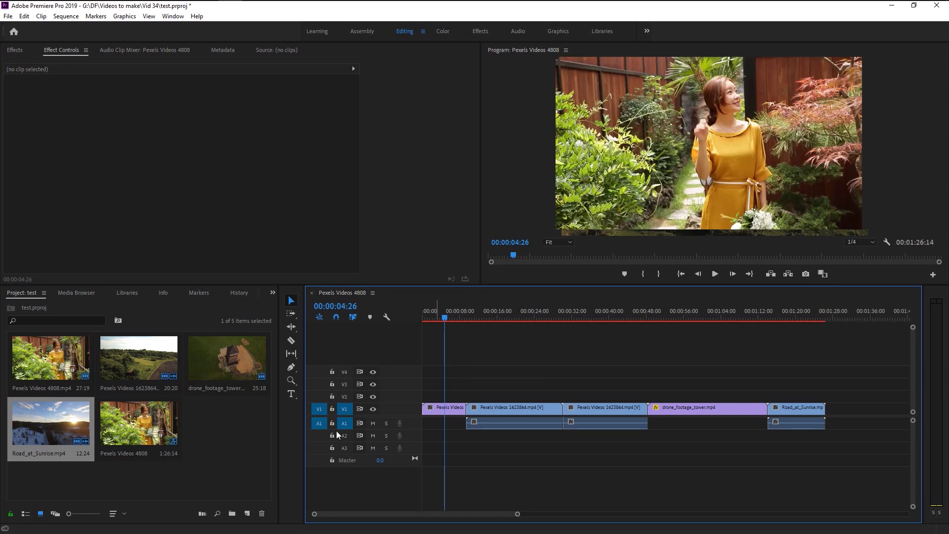
- Razor the first V1 clip at the playhead and delete the small leftover piece
{"action": "left_click", "coordinate": [291, 340]}
{"action": "left_click", "coordinate": [445, 408]}
{"action": "key", "text": "space"}
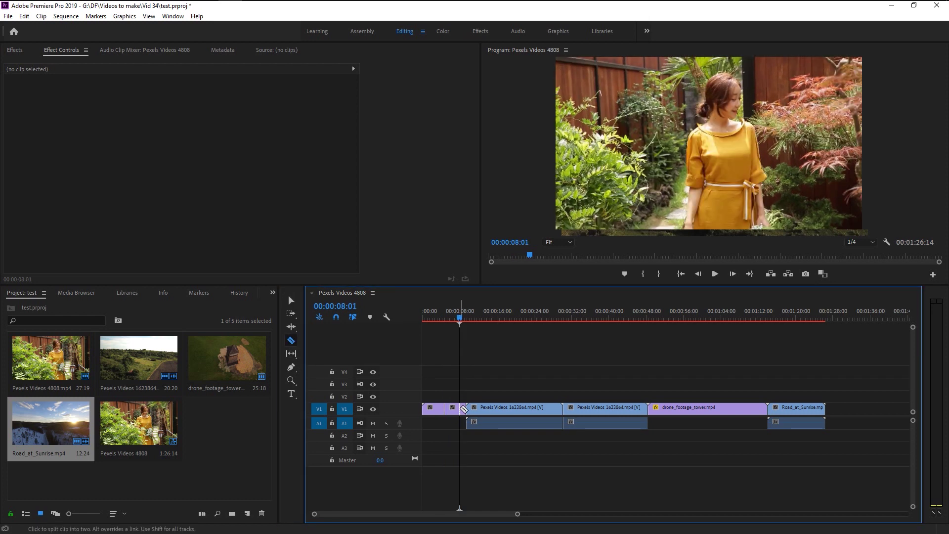
{"action": "key", "text": "v"}
{"action": "left_click", "coordinate": [452, 408]}
{"action": "key", "text": "Delete"}
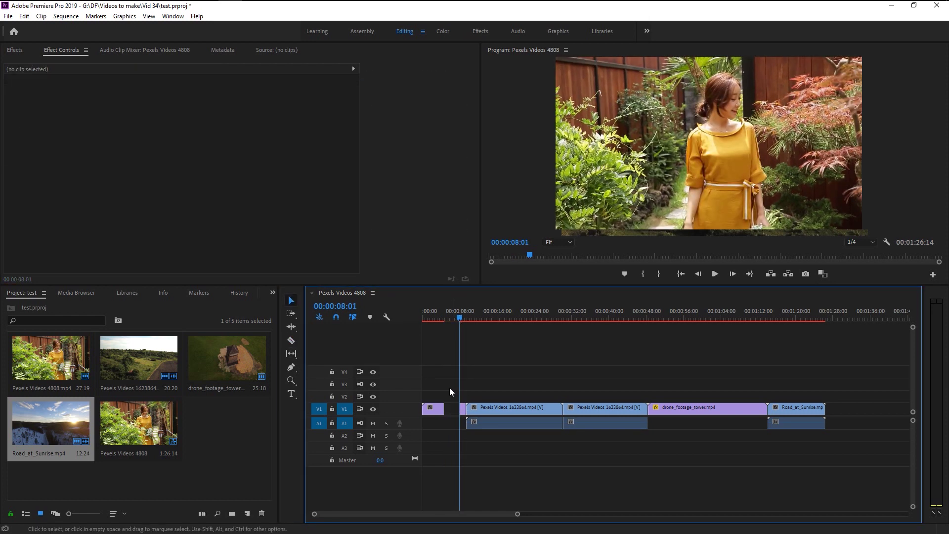
- Slide the later clips left to close the gap, undo it, and return to 00:00:03:12
{"action": "left_click_drag", "start_coordinate": [475, 394], "coordinate": [831, 429]}
{"action": "left_click_drag", "start_coordinate": [621, 429], "coordinate": [607, 429]}
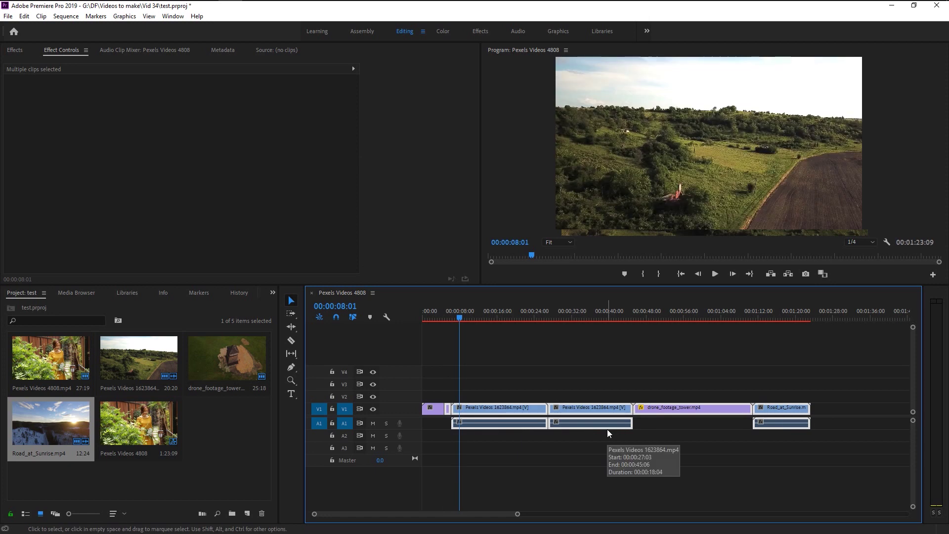
{"action": "key", "text": "ctrl+z"}
{"action": "key", "text": "ctrl+z"}
{"action": "key", "text": "ctrl+z"}
{"action": "key", "text": "Up"}
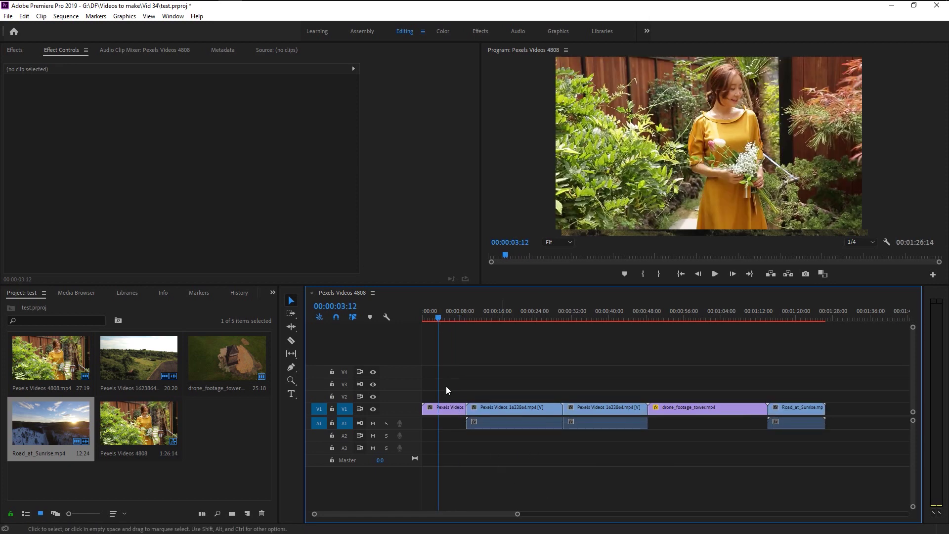
{"action": "left_click", "coordinate": [66, 16]}
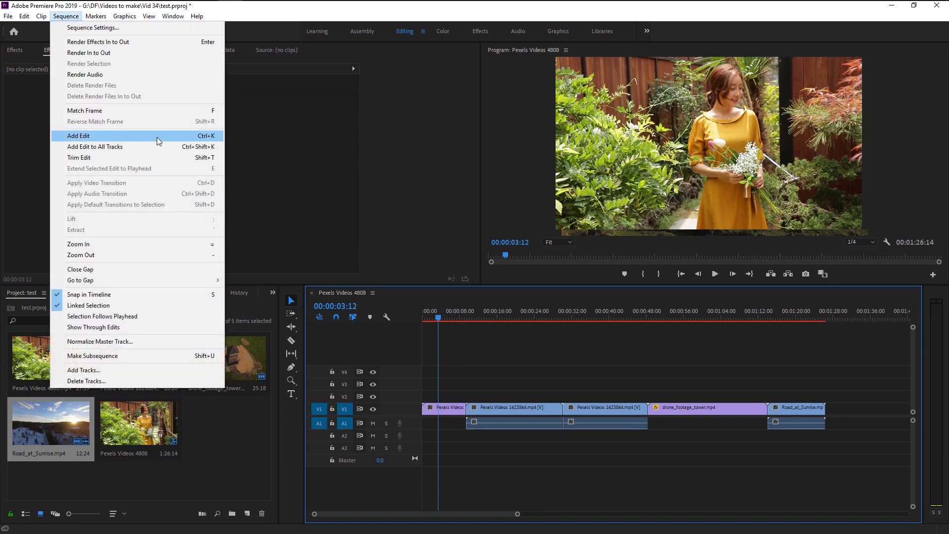
{"action": "left_click", "coordinate": [579, 489]}
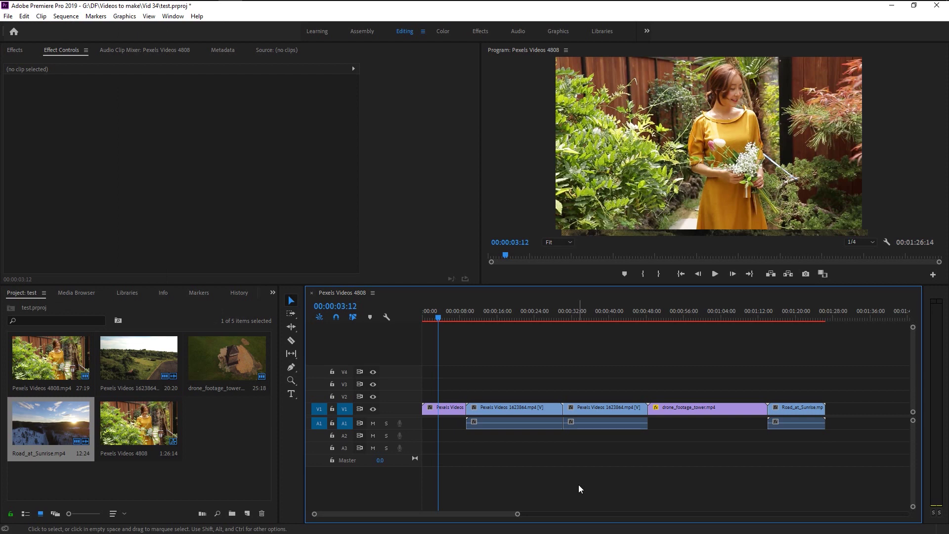
{"action": "key", "text": "ctrl+k"}
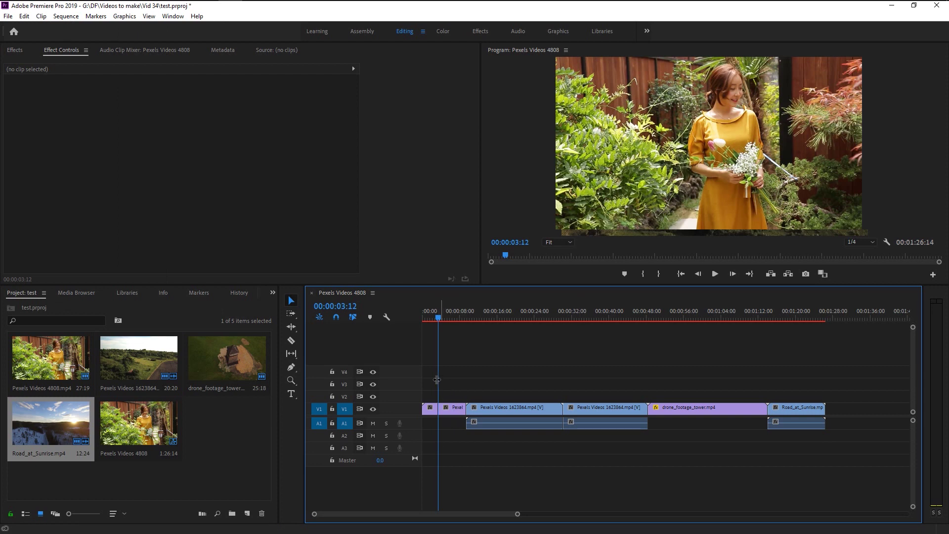
{"action": "left_click_drag", "start_coordinate": [438, 380], "coordinate": [531, 391]}
{"action": "key", "text": "ctrl+k"}
{"action": "key", "text": "ctrl+k"}
{"action": "key", "text": "ctrl+k"}
{"action": "key", "text": "ctrl+k"}
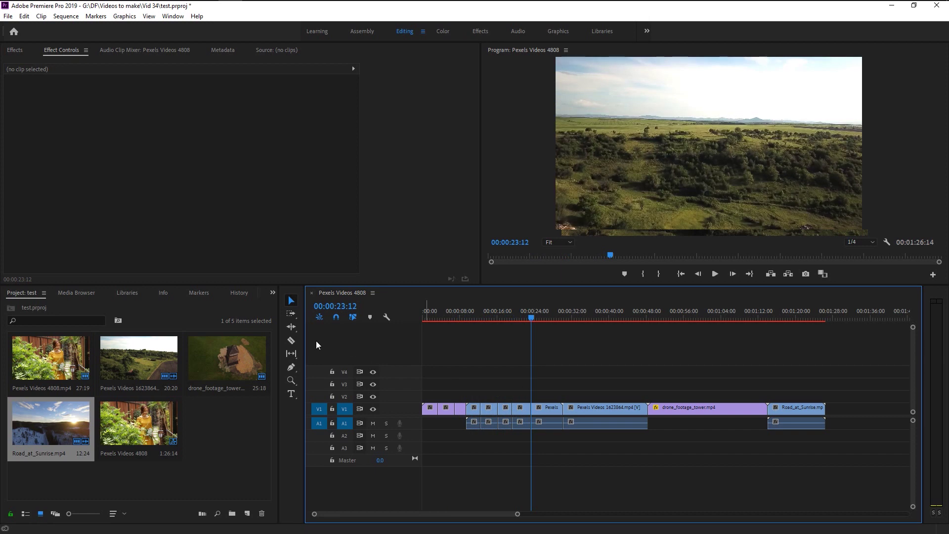
{"action": "key", "text": "ctrl+z"}
{"action": "key", "text": "ctrl+z"}
{"action": "key", "text": "ctrl+z"}
{"action": "key", "text": "ctrl+z"}
{"action": "key", "text": "ctrl+z"}
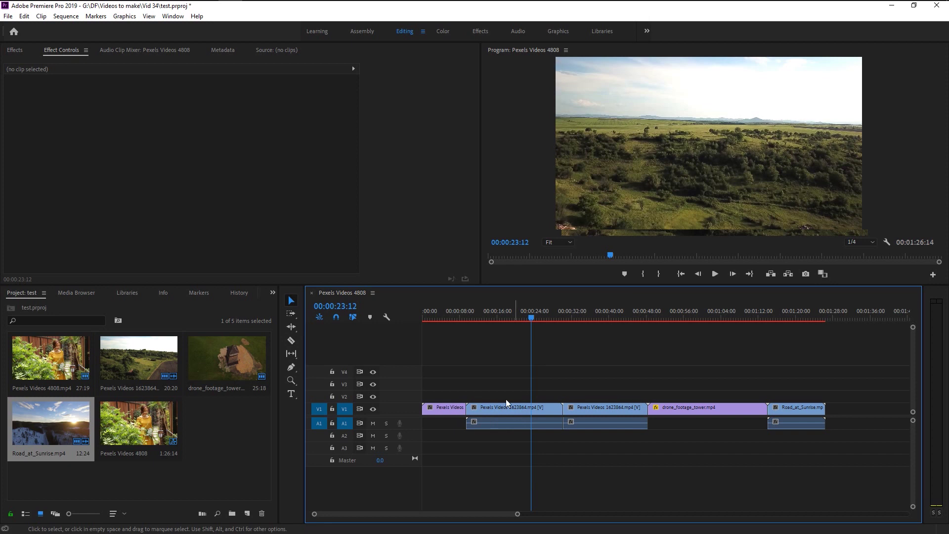
{"action": "left_click", "coordinate": [447, 317]}
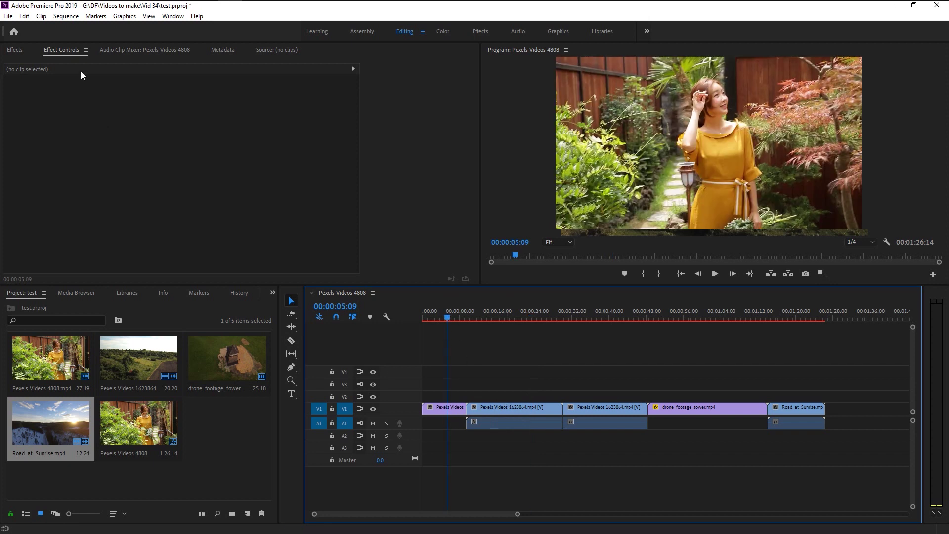
- In Keyboard Shortcuts, find 'add ed', remove Add Edit's Ctrl+K and assign it Z
{"action": "left_click", "coordinate": [25, 17]}
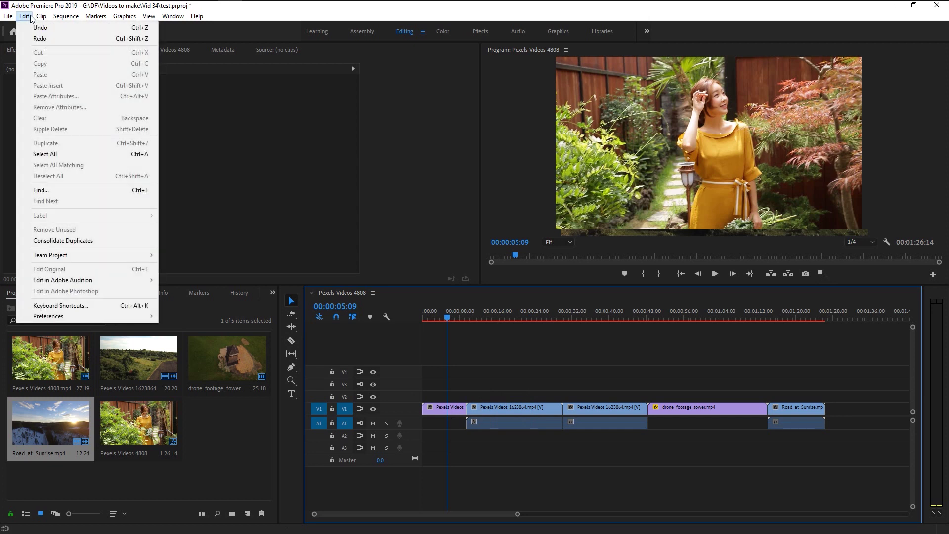
{"action": "left_click", "coordinate": [132, 305]}
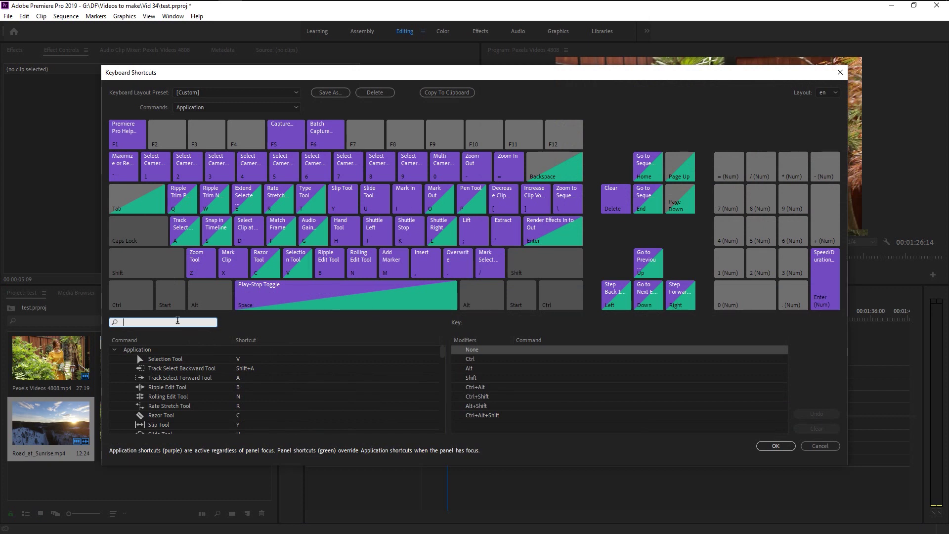
{"action": "type", "text": "add edit"}
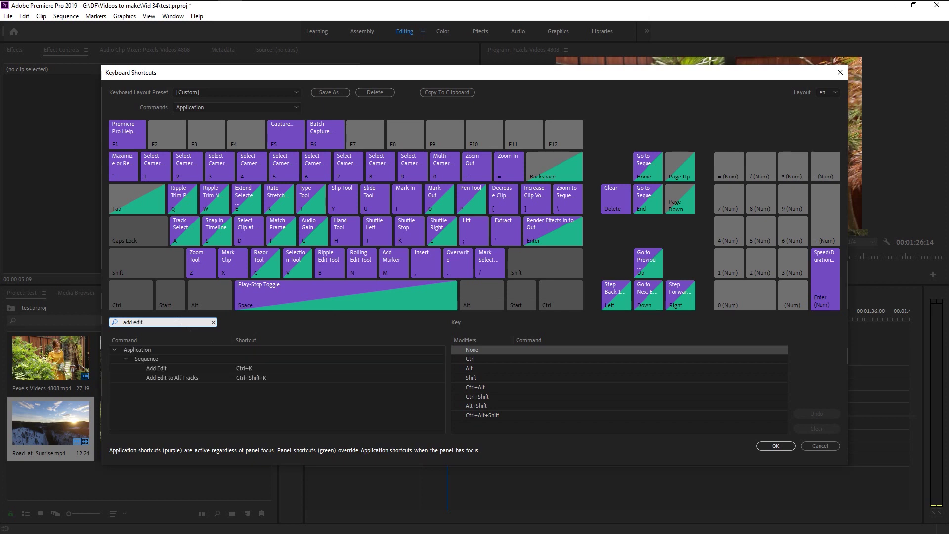
{"action": "left_click", "coordinate": [162, 369]}
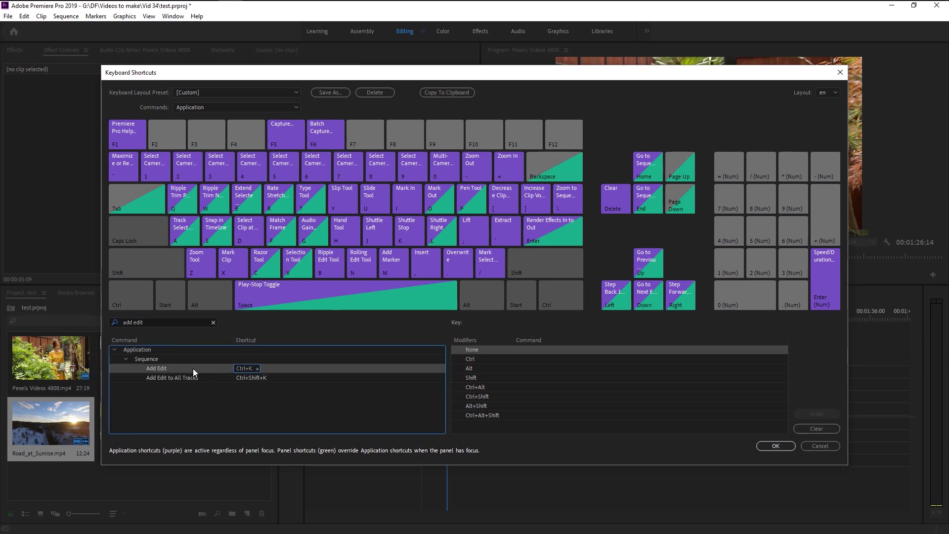
{"action": "left_click", "coordinate": [257, 368]}
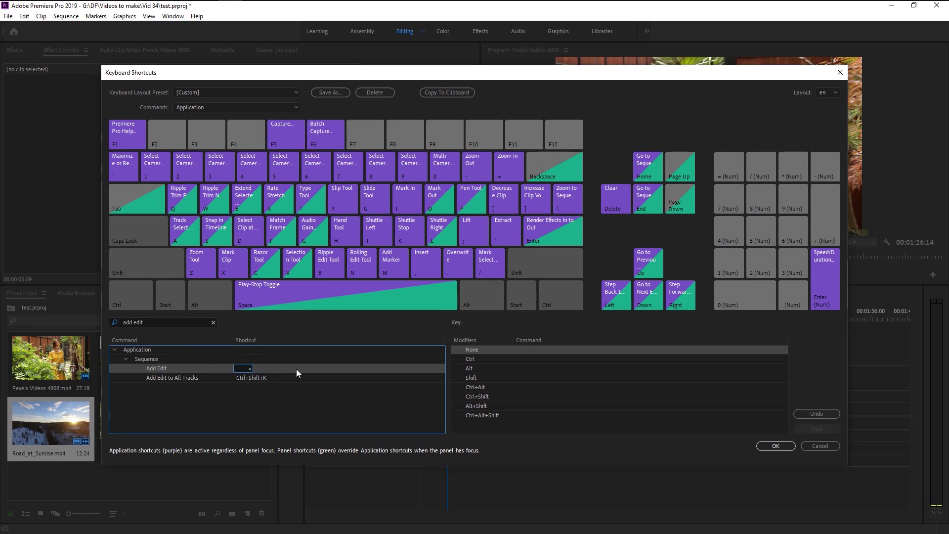
{"action": "key", "text": "z"}
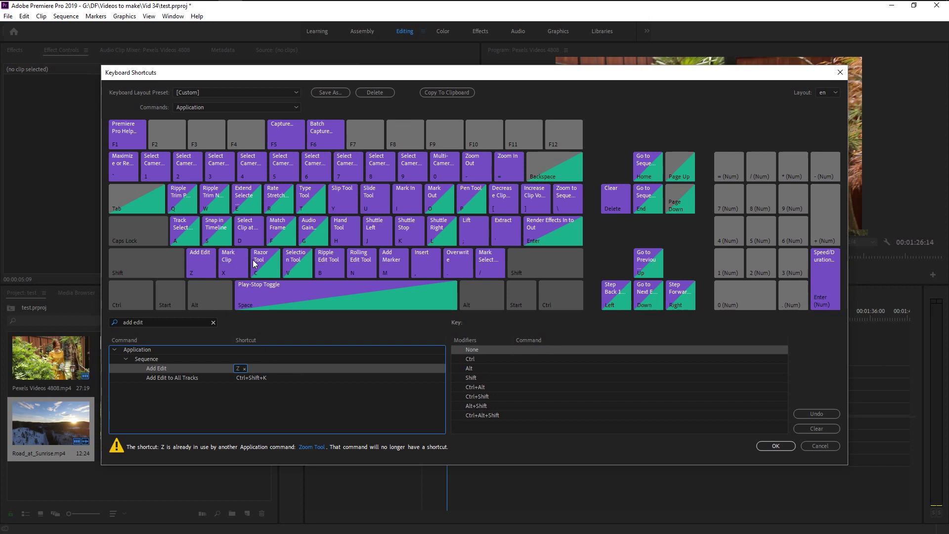
- Give the conflicting Zoom Tool the freed Ctrl+K shortcut and confirm with OK
{"action": "left_click", "coordinate": [311, 447]}
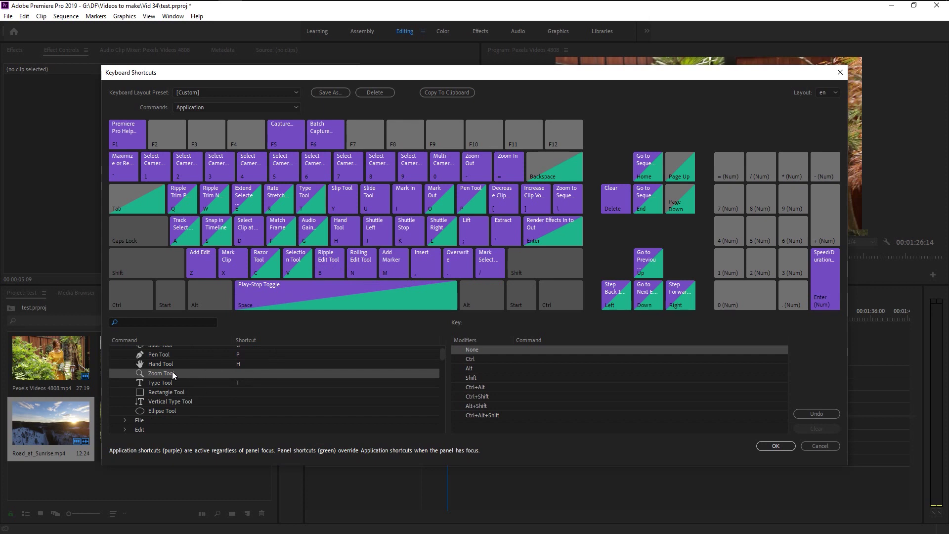
{"action": "left_click", "coordinate": [238, 374]}
{"action": "key", "text": "ctrl"}
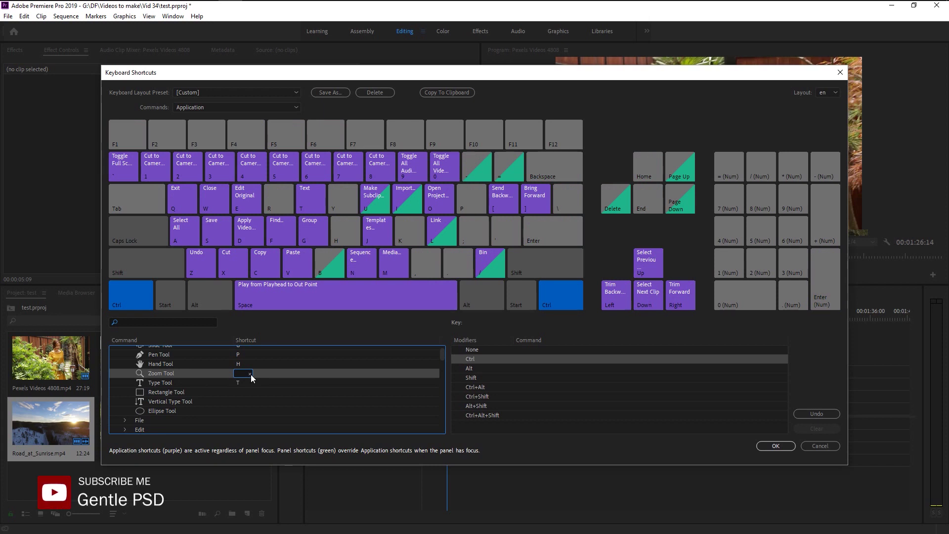
{"action": "key", "text": "ctrl+k"}
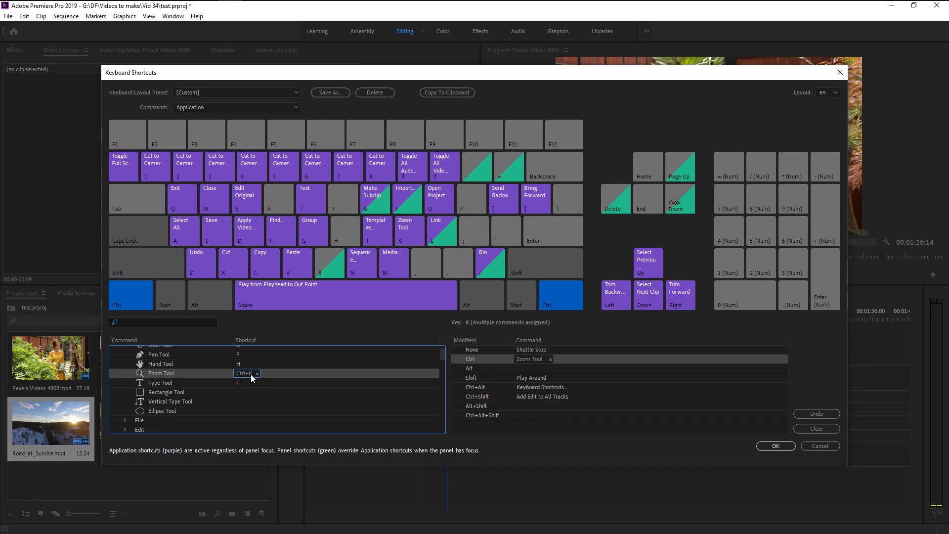
{"action": "left_click", "coordinate": [779, 447]}
{"action": "left_click_drag", "start_coordinate": [444, 318], "coordinate": [427, 317]}
{"action": "left_click_drag", "start_coordinate": [426, 374], "coordinate": [613, 388]}
- Cut and delete a piece of Pexels Videos 1623864, then select the clips after the gap
{"action": "key", "text": "ctrl+k"}
{"action": "key", "text": "ctrl+k"}
{"action": "key", "text": "ctrl+k"}
{"action": "key", "text": "ctrl+k"}
{"action": "key", "text": "ctrl+k"}
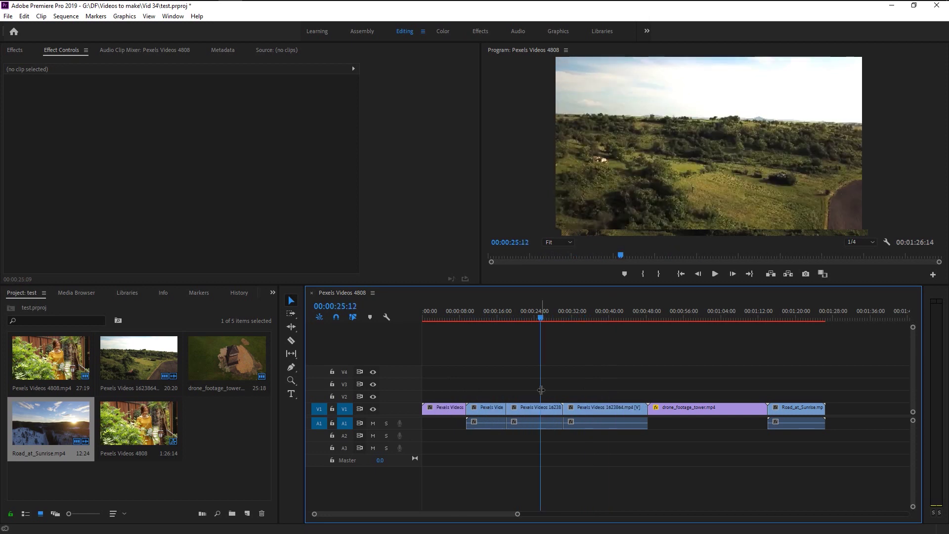
{"action": "key", "text": "ctrl+k"}
{"action": "left_click", "coordinate": [518, 412]}
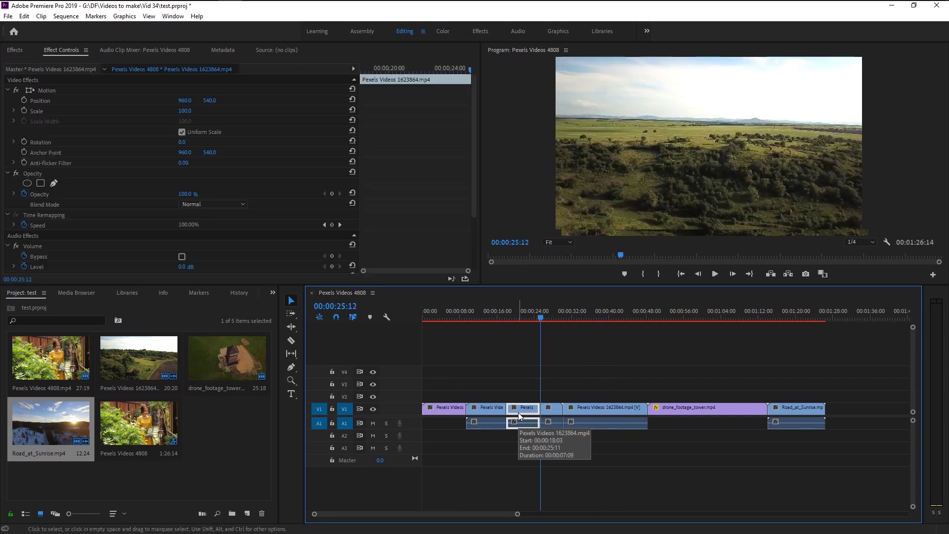
{"action": "key", "text": "Delete"}
{"action": "left_click_drag", "start_coordinate": [527, 383], "coordinate": [800, 443]}
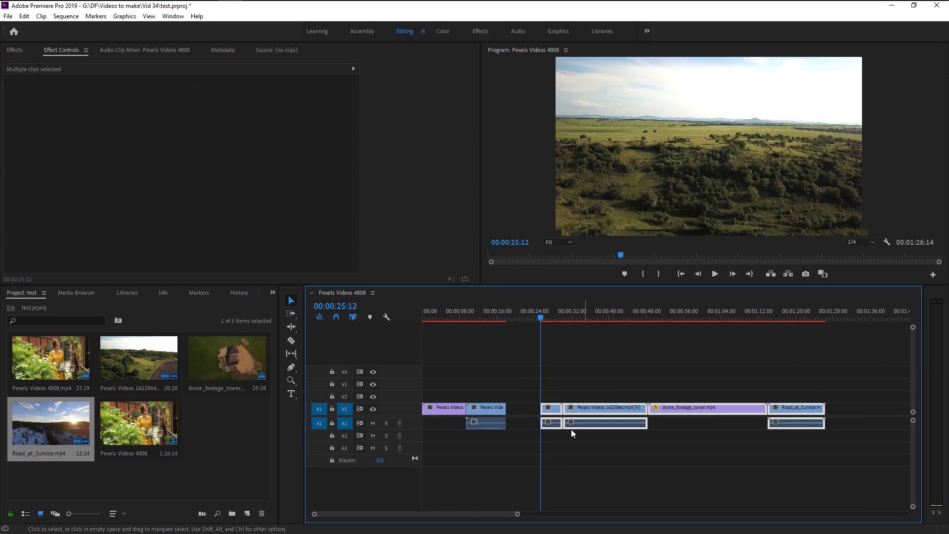
- Slide the later clips left into the gap, then undo the move
{"action": "left_click_drag", "start_coordinate": [553, 411], "coordinate": [525, 411]}
{"action": "left_click", "coordinate": [509, 360]}
{"action": "left_click", "coordinate": [502, 305]}
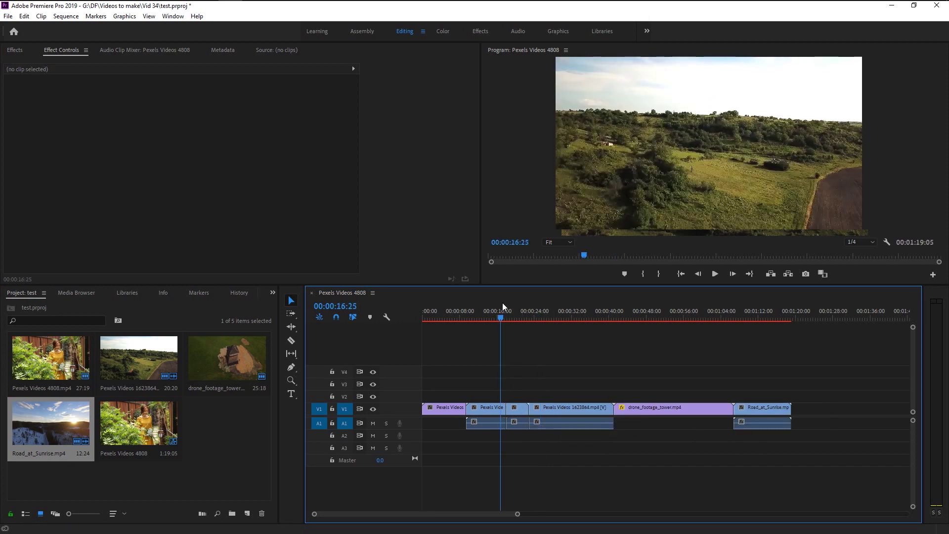
{"action": "key", "text": "ctrl+shift+v"}
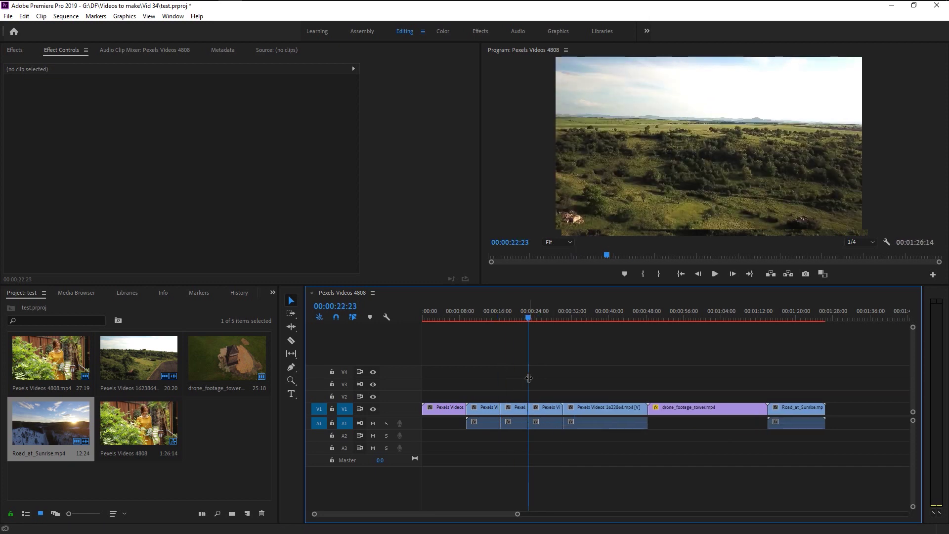
- Remove the selected piece so the timeline closes up, and shuttle through the edit with J and L
{"action": "left_click", "coordinate": [509, 422]}
{"action": "key", "text": "ctrl+z"}
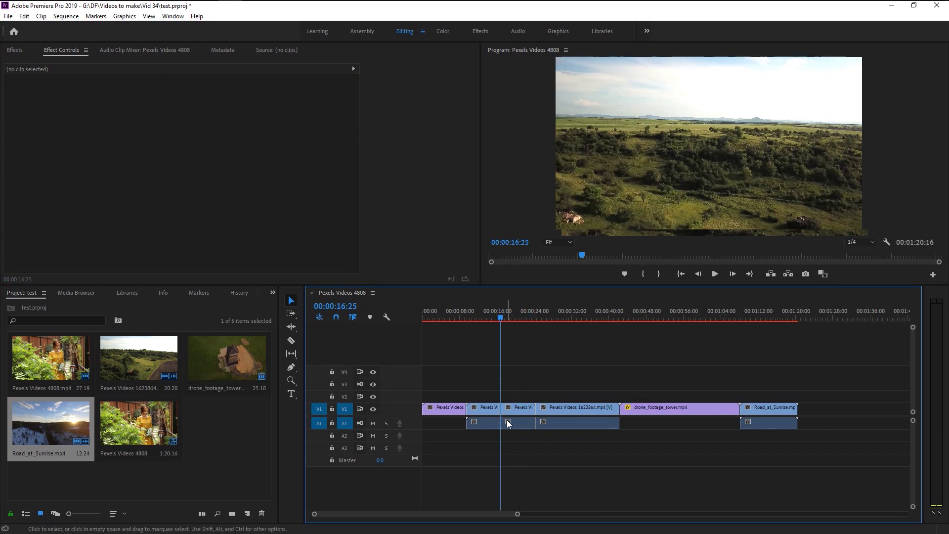
{"action": "key", "text": "l"}
{"action": "key", "text": "j"}
{"action": "key", "text": "l"}
{"action": "key", "text": "j"}
{"action": "key", "text": "l"}
{"action": "key", "text": "j"}
- Restore the removed piece, replay from 00:00:16:02, and rejoin the cut pieces into one clip
{"action": "key", "text": "ctrl+shift+z"}
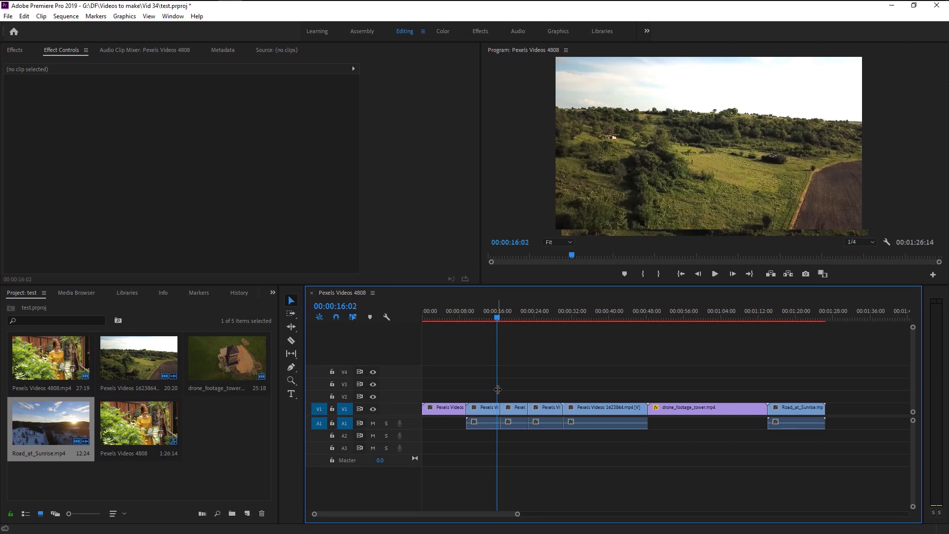
{"action": "key", "text": "l"}
{"action": "key", "text": "j"}
{"action": "left_click", "coordinate": [512, 409]}
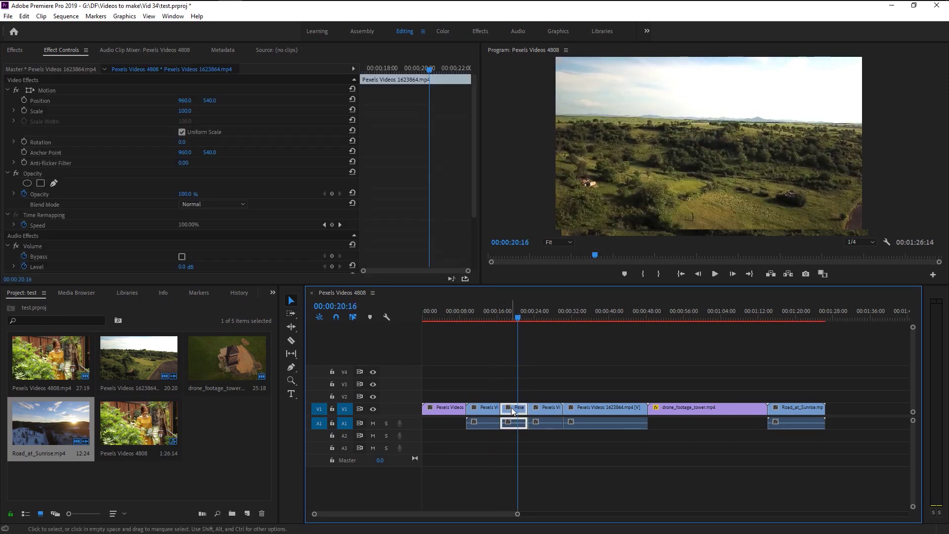
{"action": "left_click", "coordinate": [508, 435]}
{"action": "key", "text": "ctrl+z"}
{"action": "key", "text": "ctrl+z"}
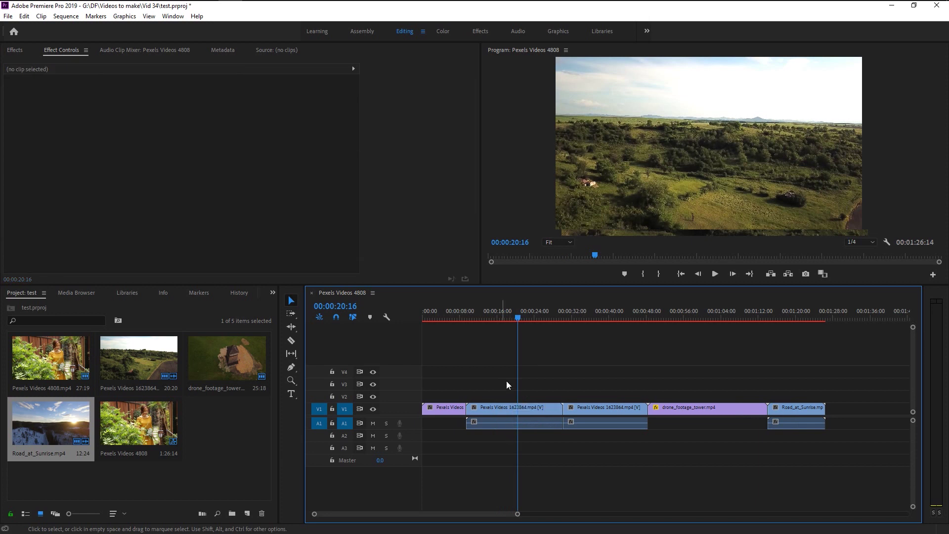
{"action": "left_click_drag", "start_coordinate": [518, 379], "coordinate": [497, 378]}
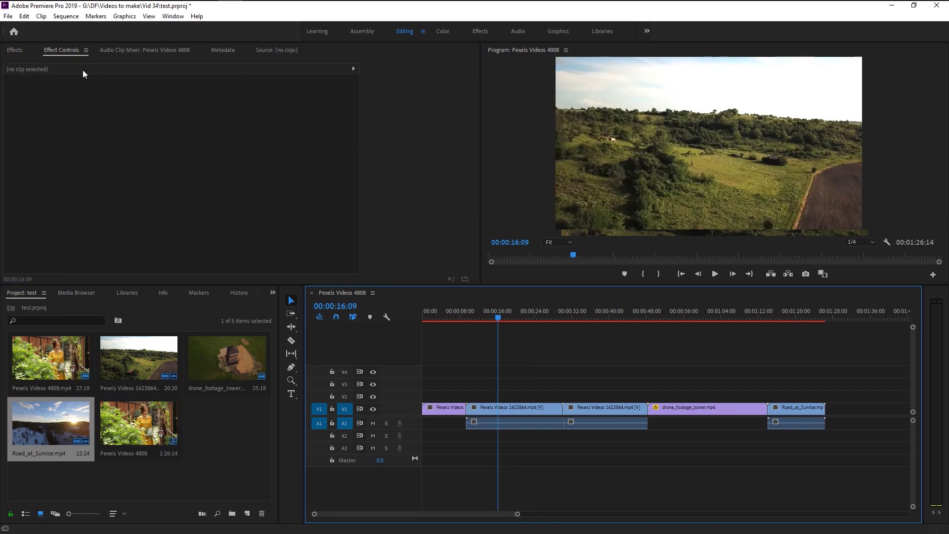
- Change Ripple Delete's shortcut from Shift+Delete to X in Keyboard Shortcuts
{"action": "left_click", "coordinate": [25, 16]}
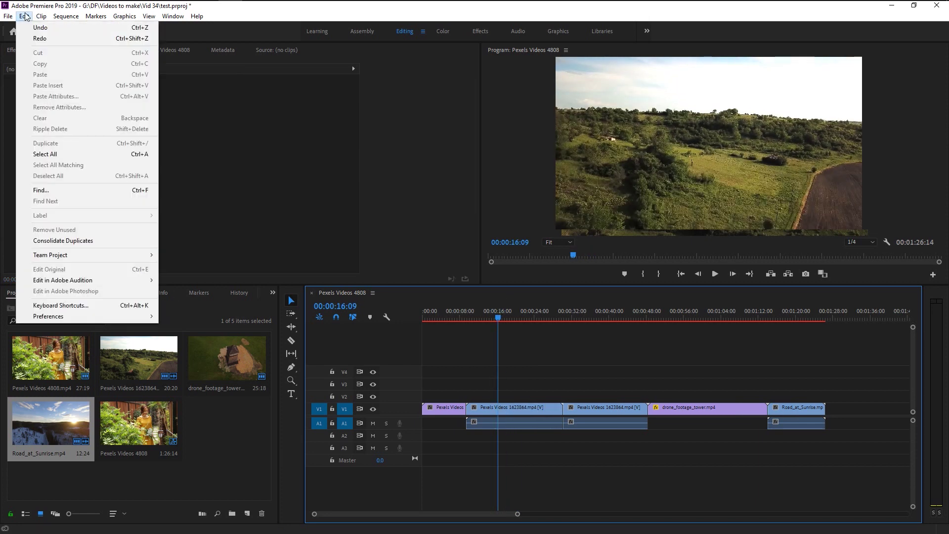
{"action": "left_click", "coordinate": [70, 305]}
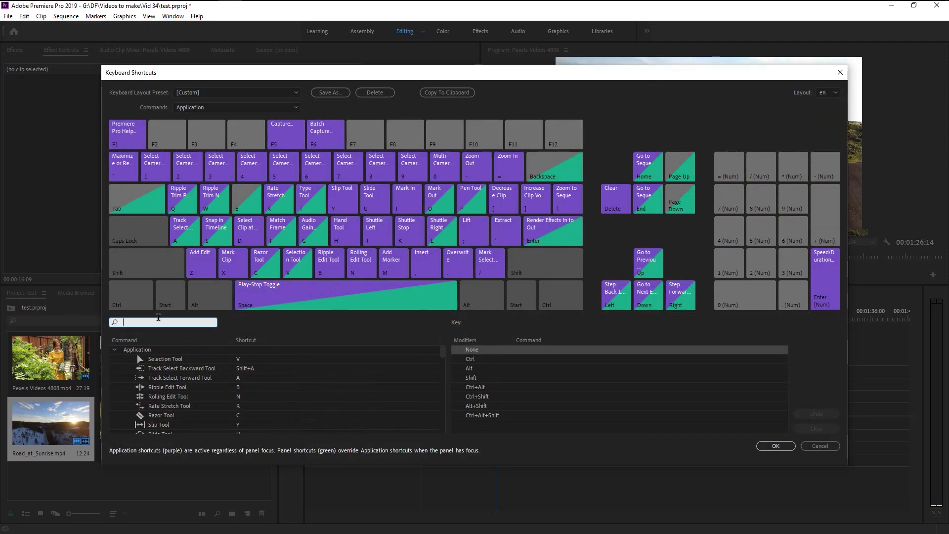
{"action": "type", "text": "ripple delete"}
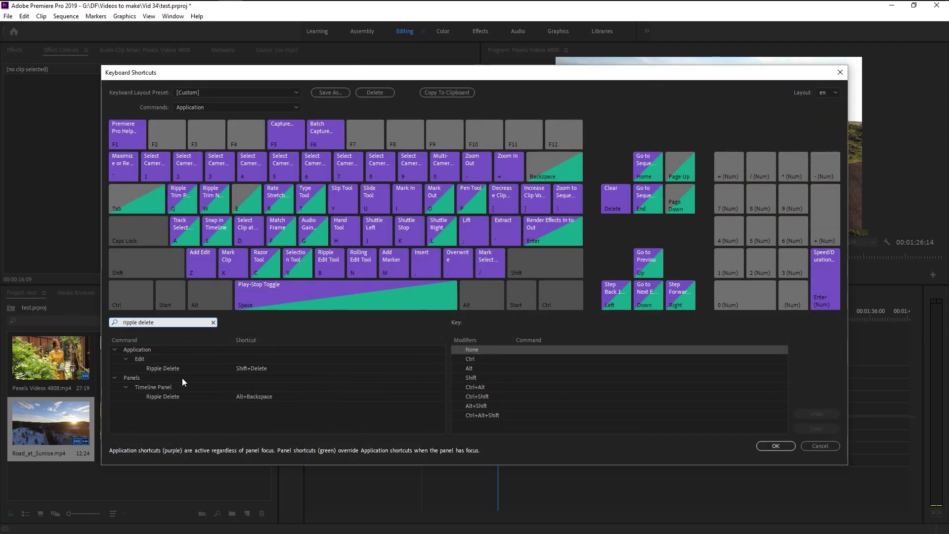
{"action": "left_click", "coordinate": [259, 370]}
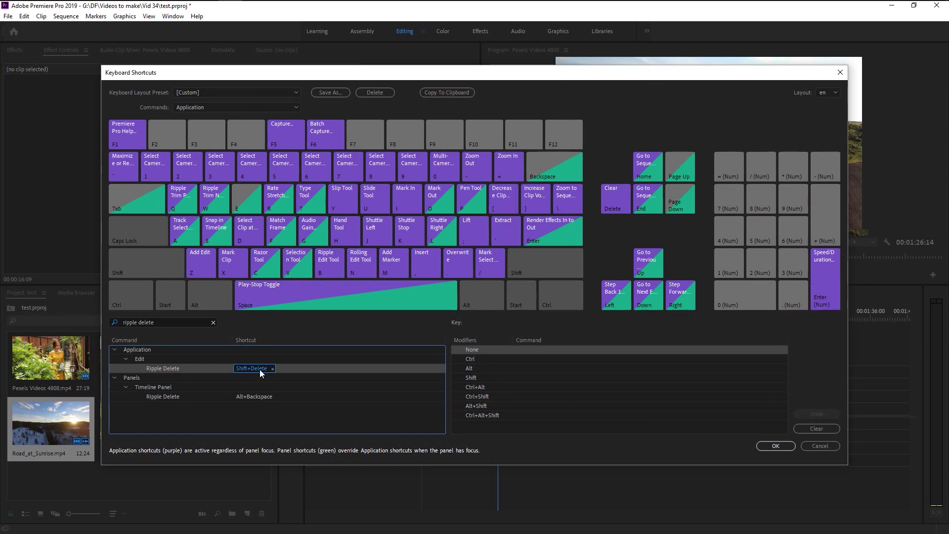
{"action": "left_click", "coordinate": [272, 369]}
{"action": "key", "text": "x"}
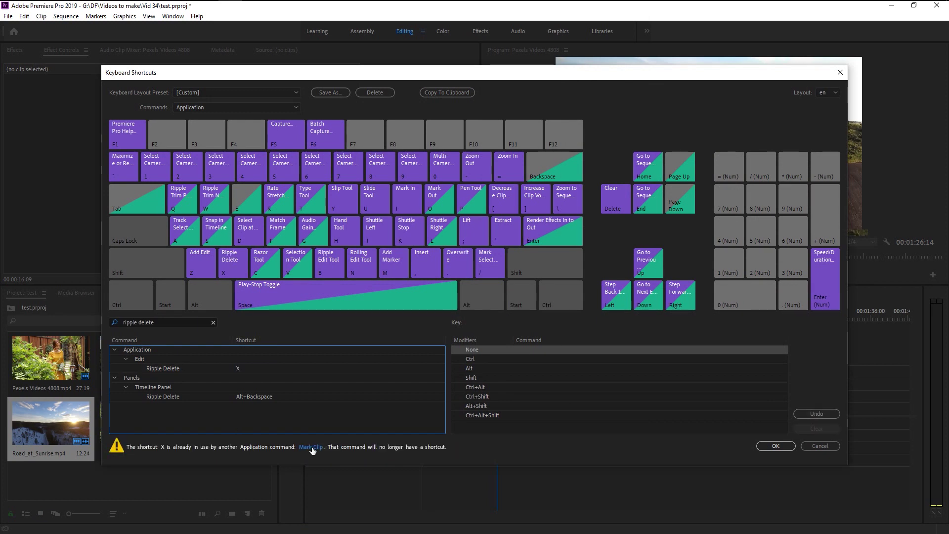
- Reassign the conflicting Mark Clip command to A and save the shortcuts with OK
{"action": "left_click", "coordinate": [311, 447]}
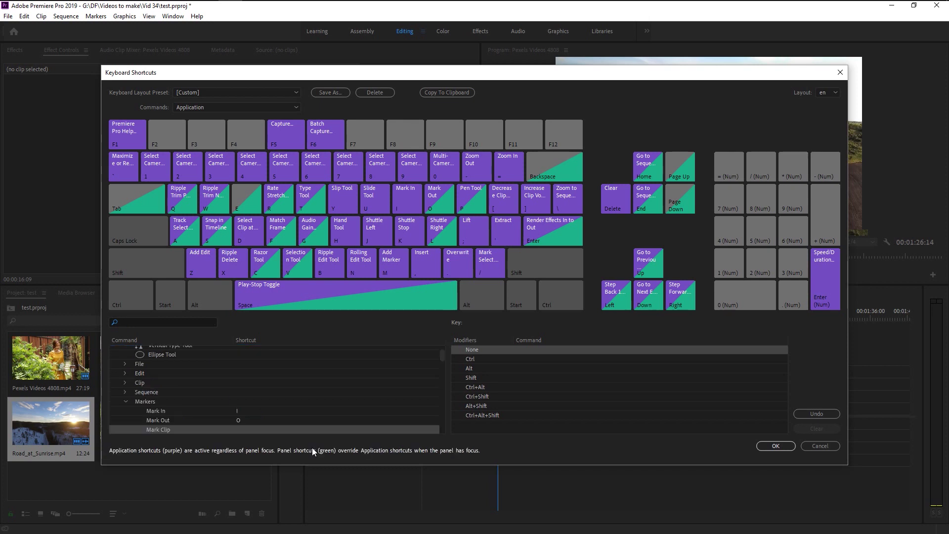
{"action": "scroll", "coordinate": [212, 431], "scroll_direction": "down", "scroll_amount": 1}
{"action": "left_click", "coordinate": [243, 402]}
{"action": "key", "text": "s"}
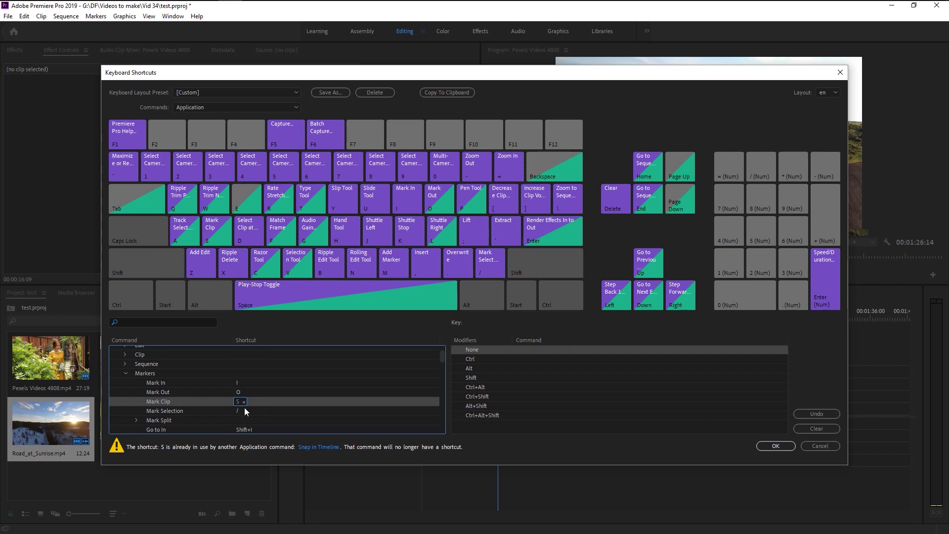
{"action": "key", "text": "a"}
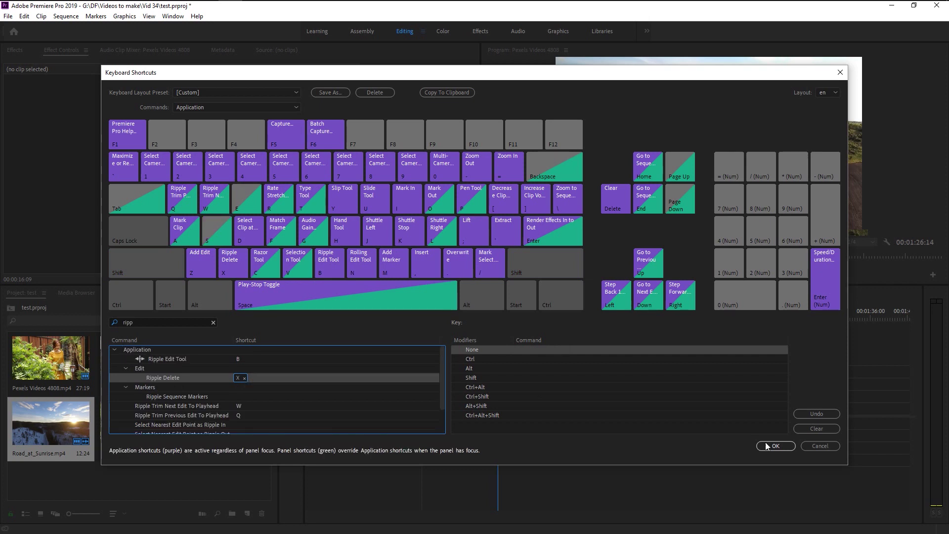
{"action": "left_click", "coordinate": [776, 446]}
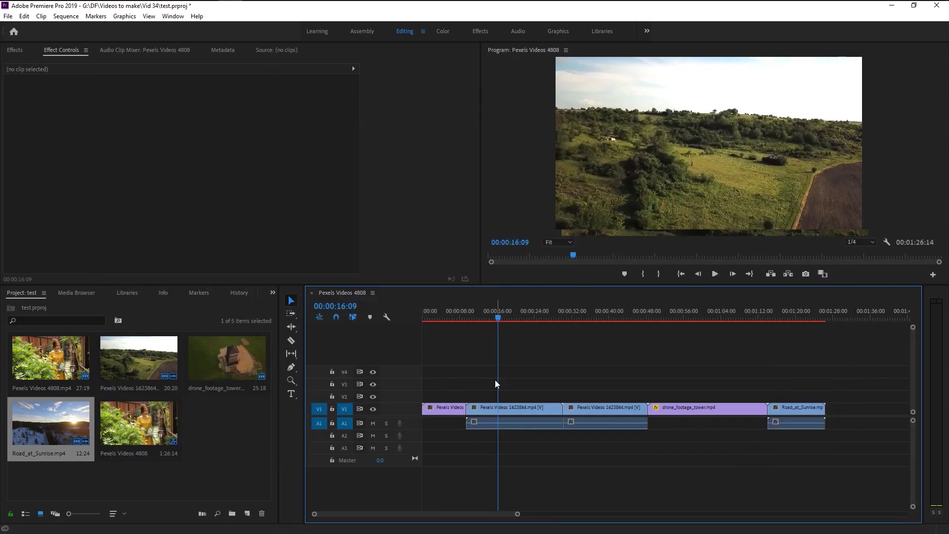
- Split the drone clip at 00:00:56:07 and ripple-delete the middle drone section
{"action": "left_click_drag", "start_coordinate": [496, 383], "coordinate": [722, 392]}
{"action": "key", "text": "s"}
{"action": "key", "text": "s"}
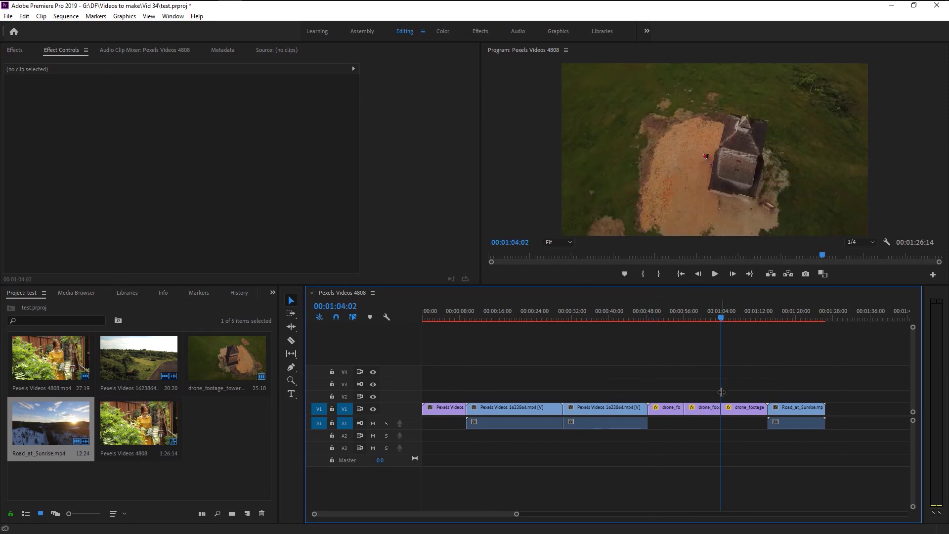
{"action": "left_click", "coordinate": [712, 407]}
{"action": "key", "text": "q"}
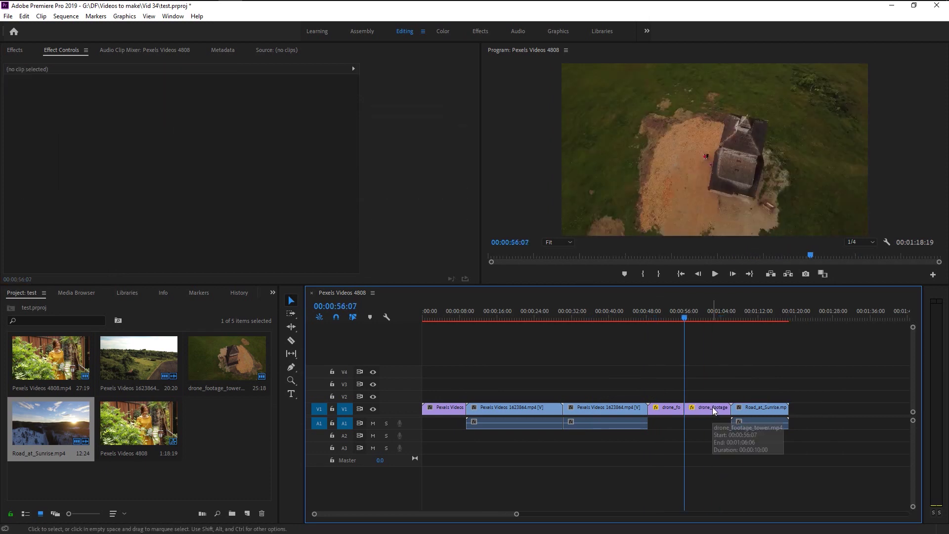
- Split the drone clip near 00:00:51 and ripple-trim the unwanted footage to the playhead
{"action": "left_click_drag", "start_coordinate": [701, 398], "coordinate": [675, 407]}
{"action": "key", "text": "s"}
{"action": "key", "text": "q"}
{"action": "key", "text": "w"}
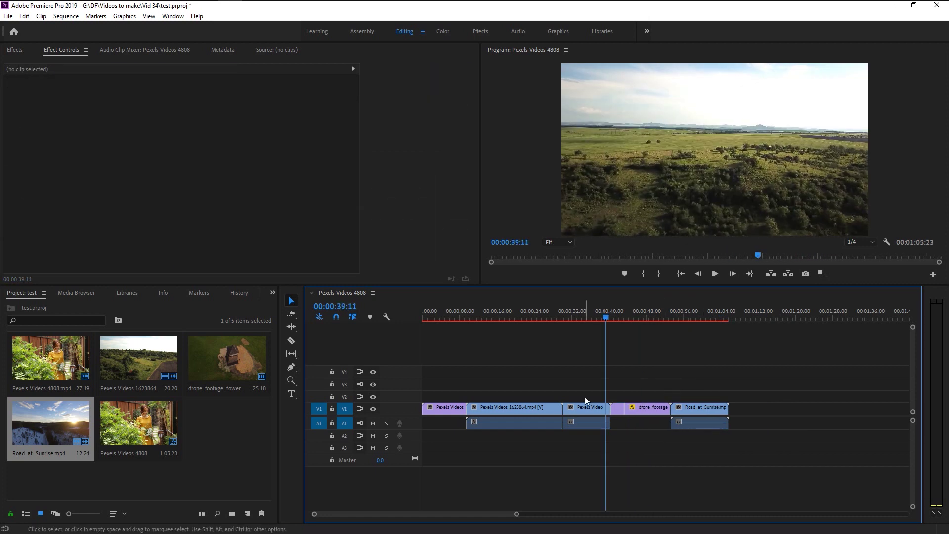
{"action": "left_click_drag", "start_coordinate": [524, 316], "coordinate": [534, 372]}
{"action": "key", "text": "q"}
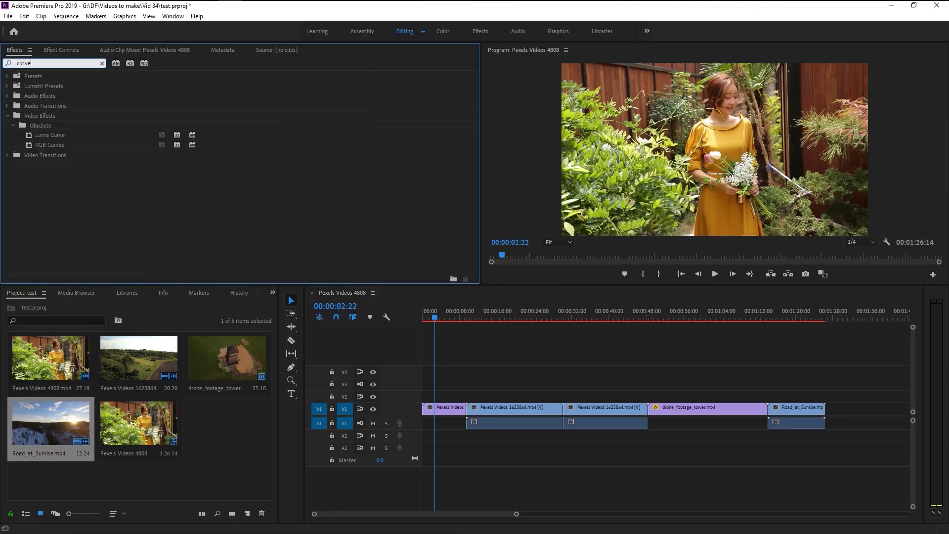
- Apply RGB Curves to the second V1 clip and bend its Master curve
{"action": "left_click_drag", "start_coordinate": [49, 145], "coordinate": [514, 408]}
{"action": "left_click", "coordinate": [73, 51]}
{"action": "scroll", "coordinate": [101, 202], "scroll_direction": "down", "scroll_amount": 5}
{"action": "left_click_drag", "start_coordinate": [144, 222], "coordinate": [133, 180]}
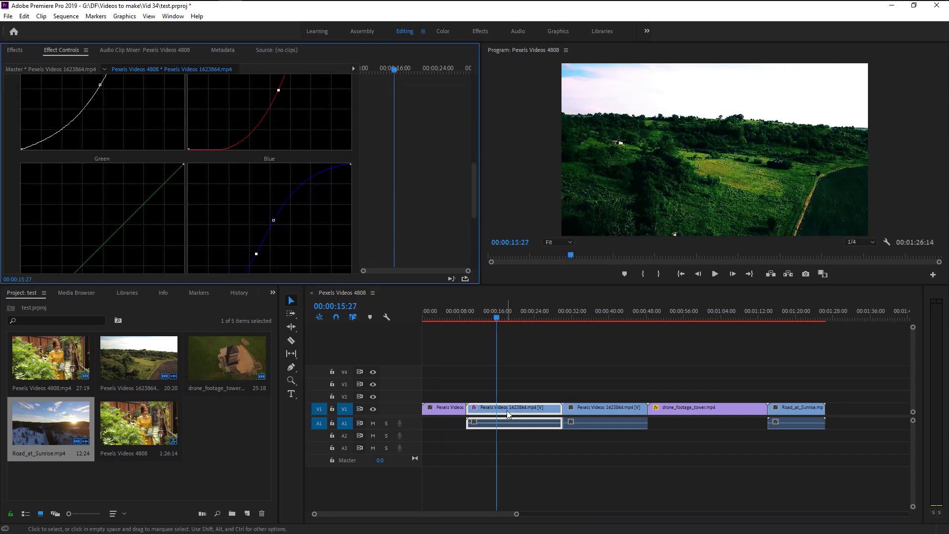
{"action": "scroll", "coordinate": [90, 146], "scroll_direction": "up", "scroll_amount": 8}
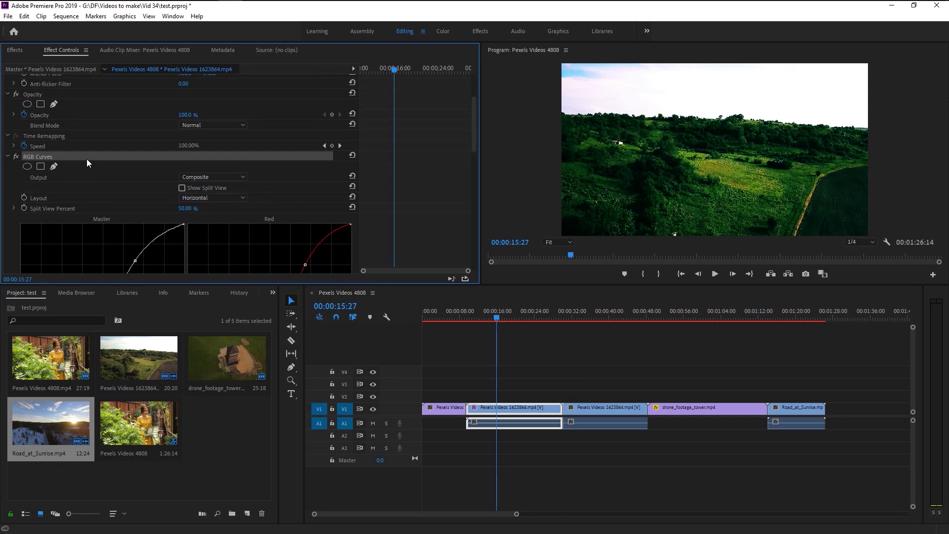
- Delete the RGB Curves effect from the drone_footage_tower clip
{"action": "left_click", "coordinate": [593, 423]}
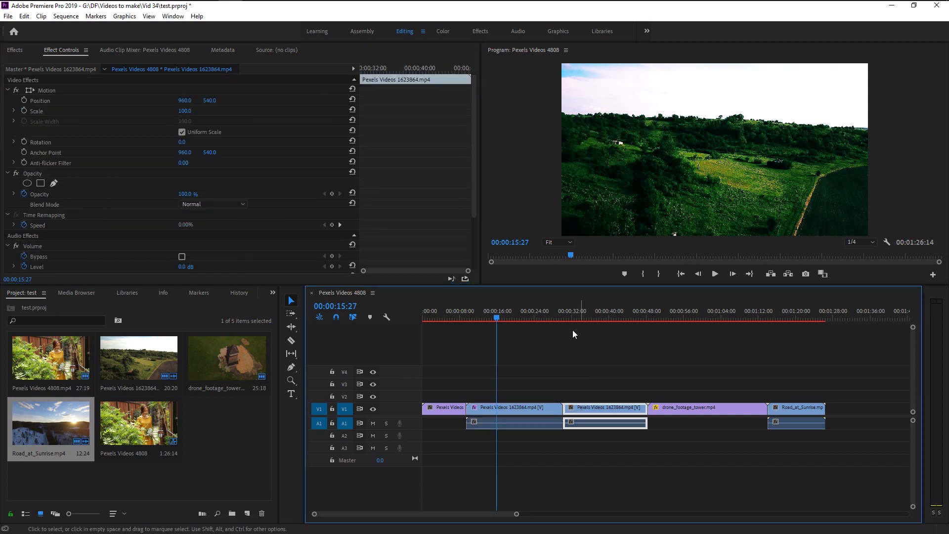
{"action": "left_click", "coordinate": [669, 407]}
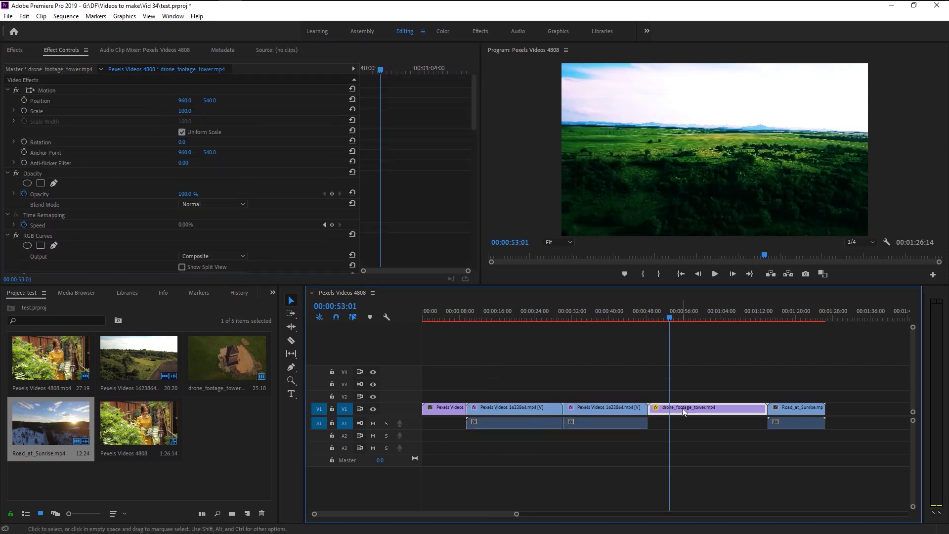
{"action": "left_click", "coordinate": [48, 236]}
{"action": "key", "text": "Delete"}
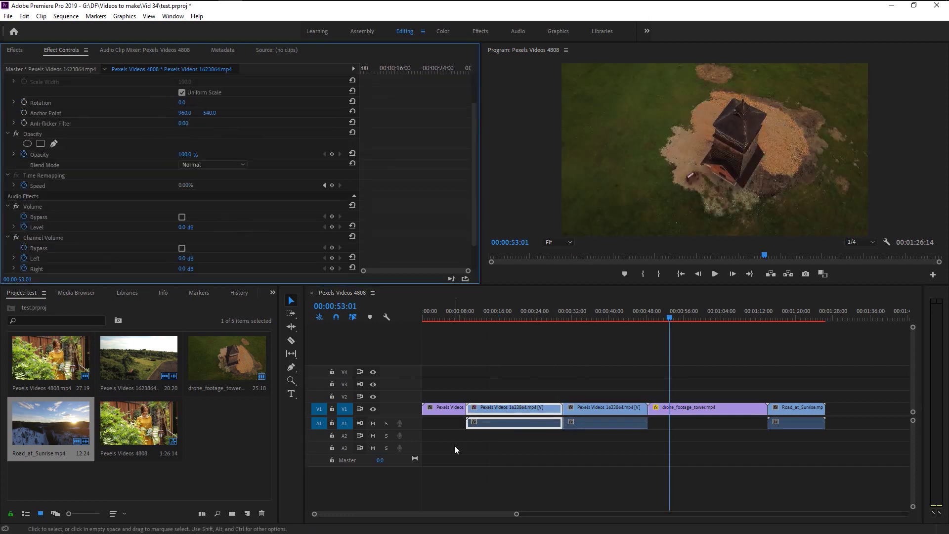
{"action": "left_click", "coordinate": [470, 491]}
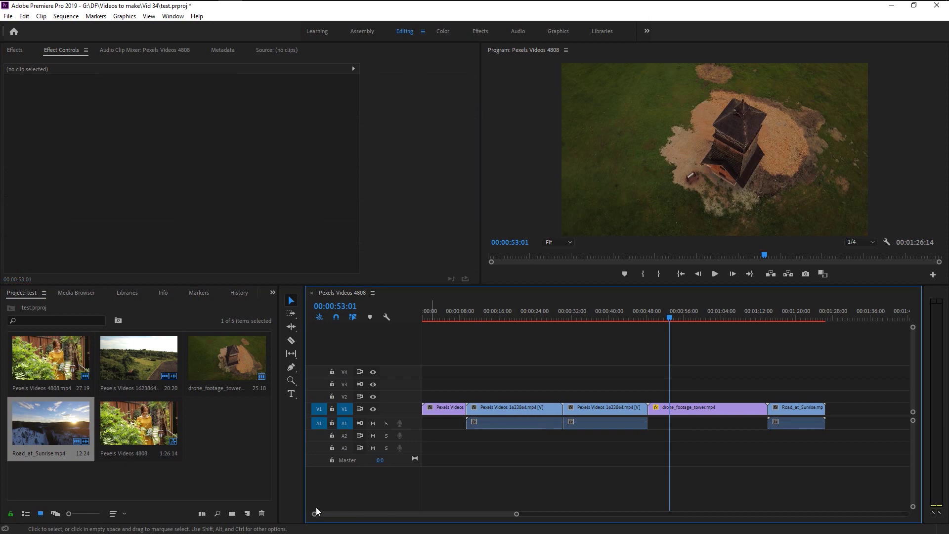
- Create a 1920×1080 Adjustment Layer and lay it, lengthened, on V2 at the sequence start
{"action": "left_click", "coordinate": [247, 514]}
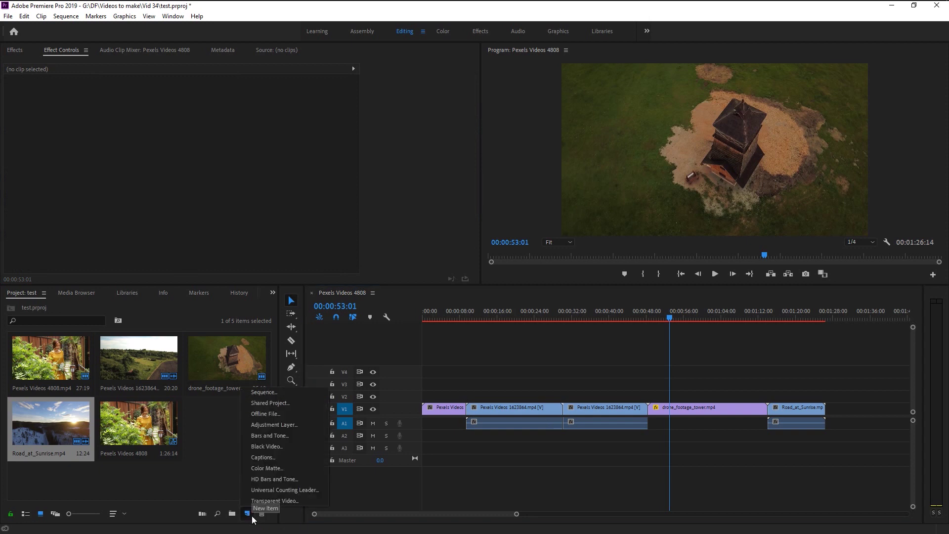
{"action": "left_click", "coordinate": [277, 426]}
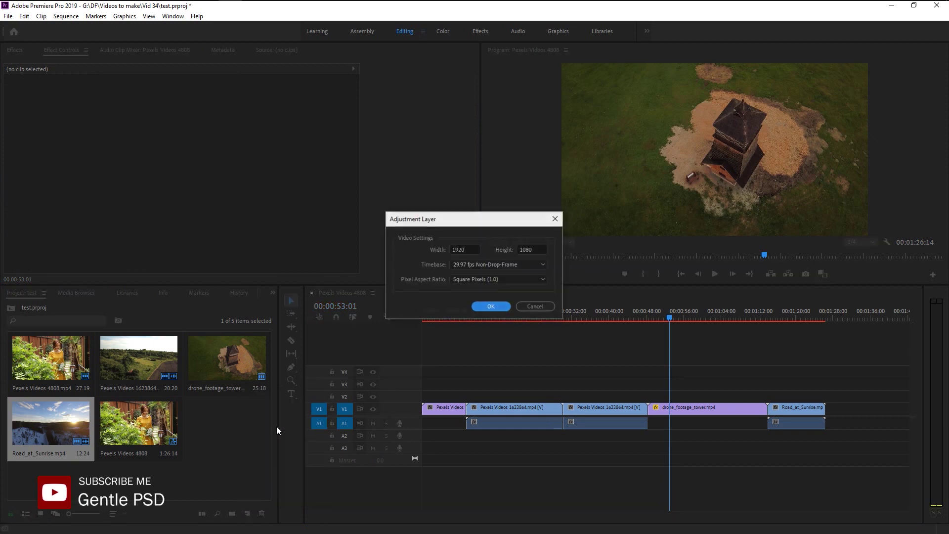
{"action": "left_click", "coordinate": [481, 306]}
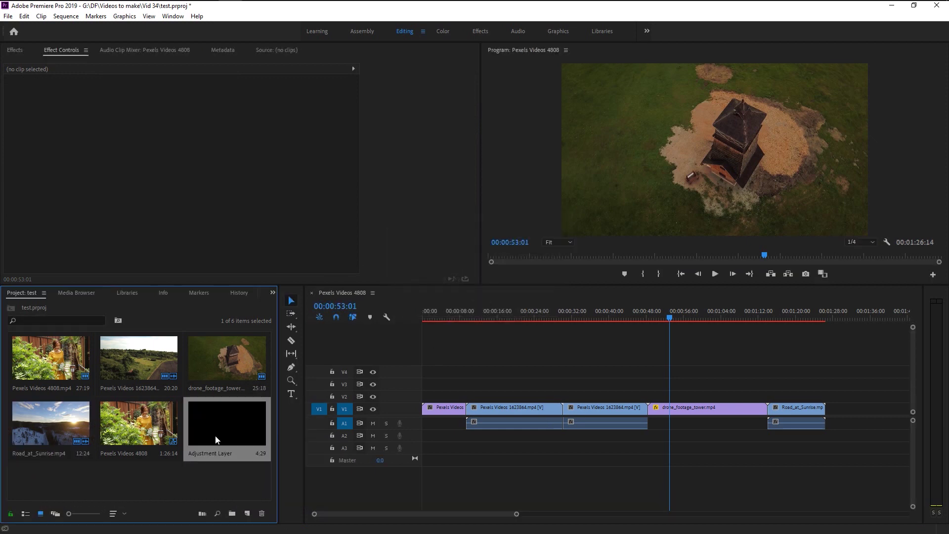
{"action": "left_click_drag", "start_coordinate": [224, 433], "coordinate": [466, 397]}
{"action": "left_click_drag", "start_coordinate": [444, 315], "coordinate": [435, 351]}
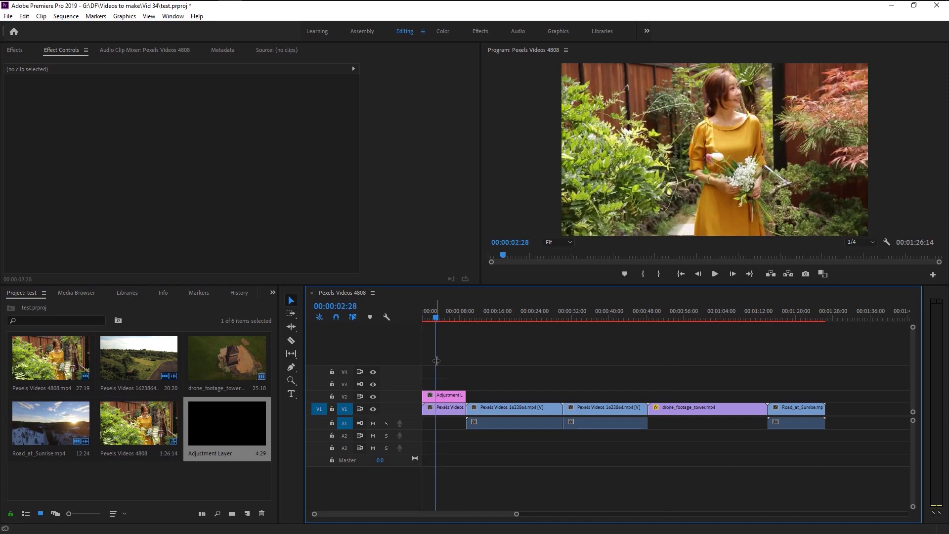
- Apply RGB Curves to the V2 adjustment layer and extend its end
{"action": "left_click", "coordinate": [442, 395]}
{"action": "left_click", "coordinate": [18, 52]}
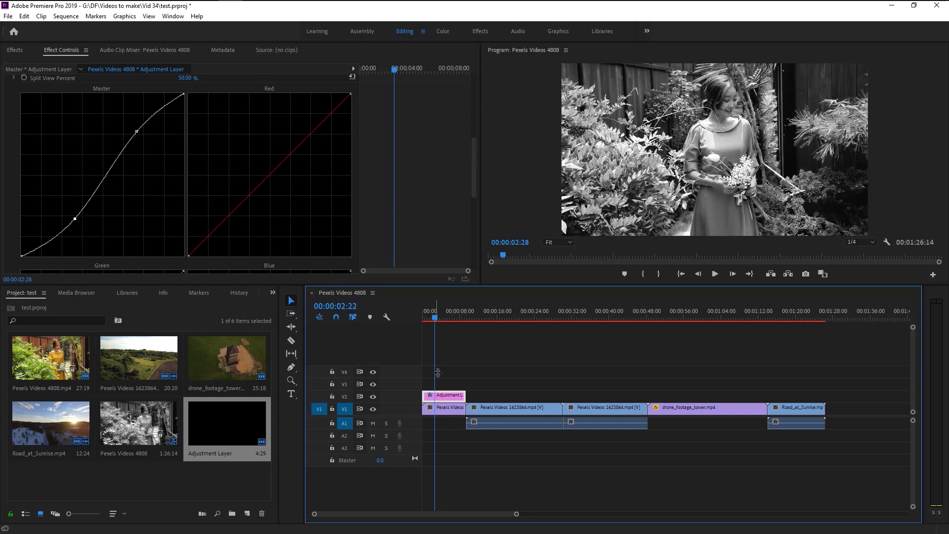
{"action": "left_click_drag", "start_coordinate": [437, 372], "coordinate": [479, 374]}
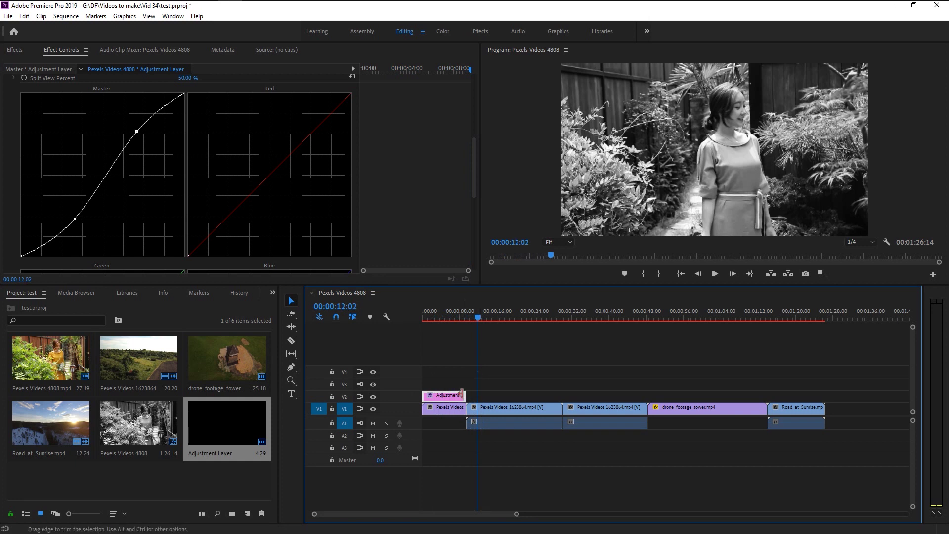
{"action": "left_click_drag", "start_coordinate": [464, 395], "coordinate": [553, 432]}
{"action": "left_click", "coordinate": [461, 364]}
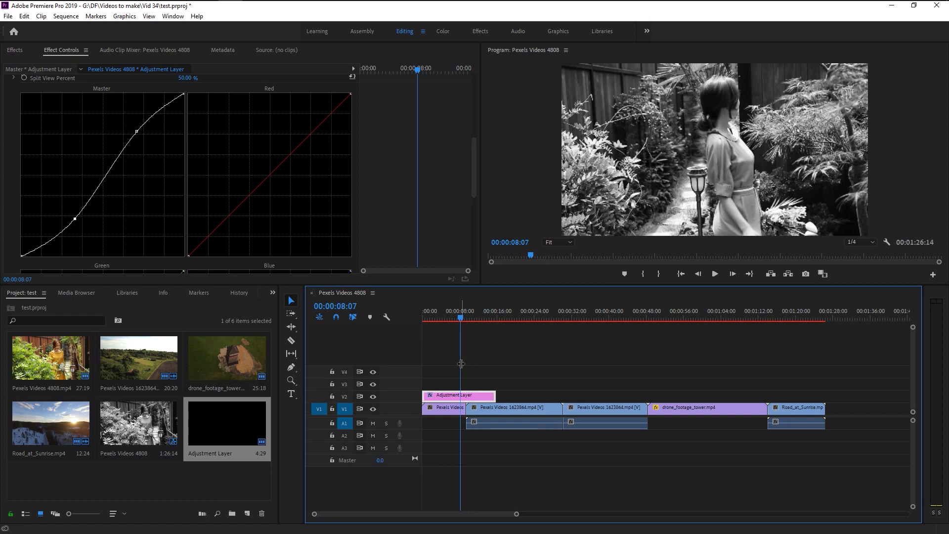
{"action": "mouse_move", "coordinate": [464, 364]}
{"action": "left_mouse_down"}
{"action": "mouse_move", "coordinate": [476, 368]}
{"action": "mouse_move", "coordinate": [458, 363]}
{"action": "left_mouse_up"}
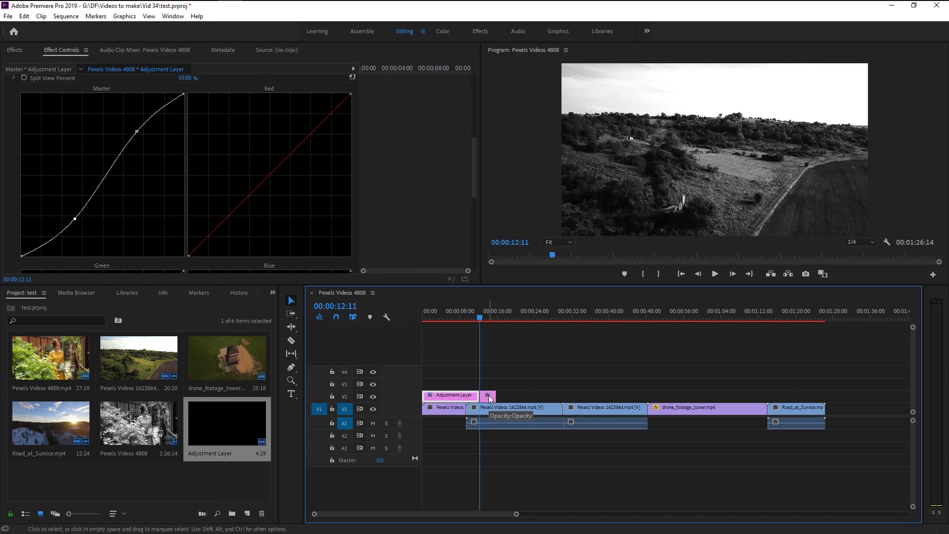
- Alt-drag copies of the adjustment layer onto V4, V5 and V6
{"action": "left_click_drag", "start_coordinate": [487, 395], "coordinate": [684, 364]}
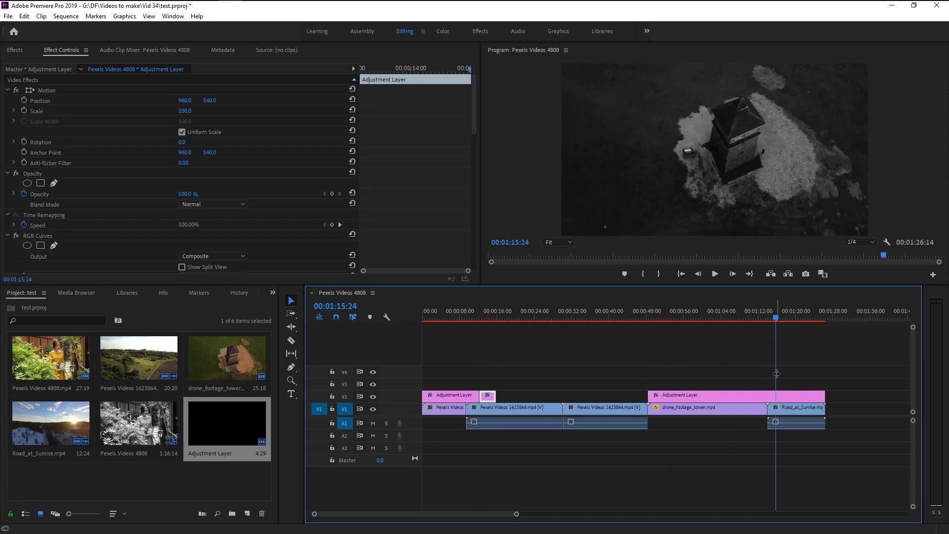
{"action": "key", "text": "ctrl+z"}
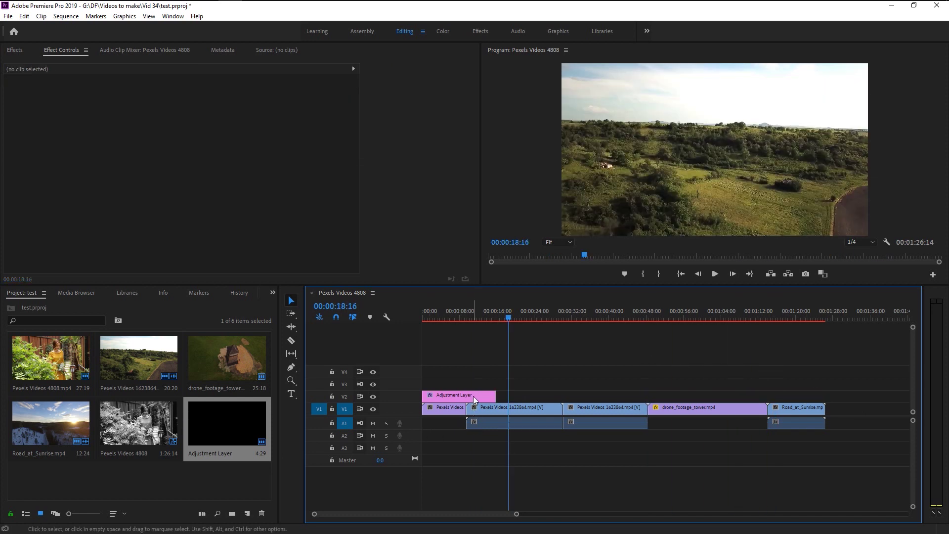
{"action": "left_click_drag", "start_coordinate": [473, 396], "coordinate": [562, 359]}
{"action": "left_click_drag", "start_coordinate": [706, 372], "coordinate": [802, 359]}
- Relabel the V5 adjustment layers Mango and Tan, and begin relabelling the V4 layer
{"action": "right_click", "coordinate": [583, 359]}
{"action": "mouse_move", "coordinate": [642, 335]}
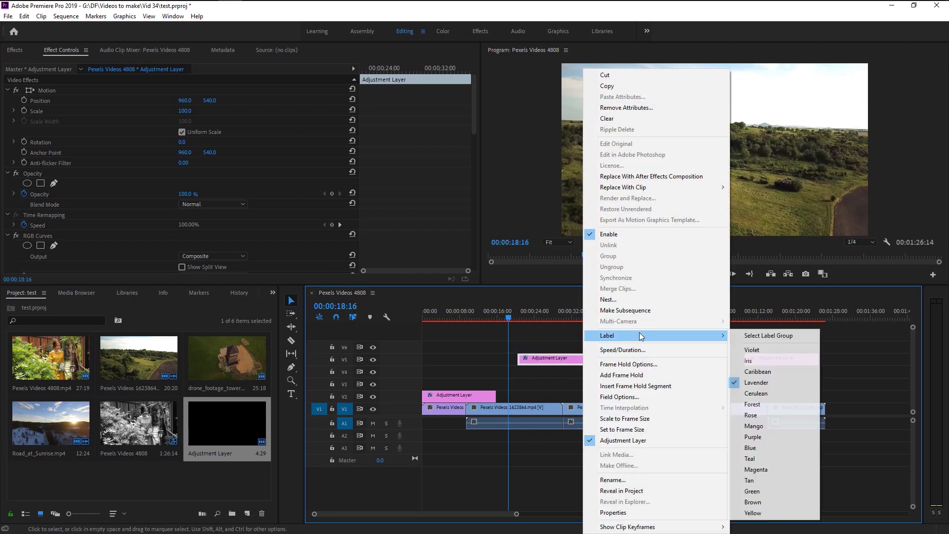
{"action": "left_click", "coordinate": [766, 426]}
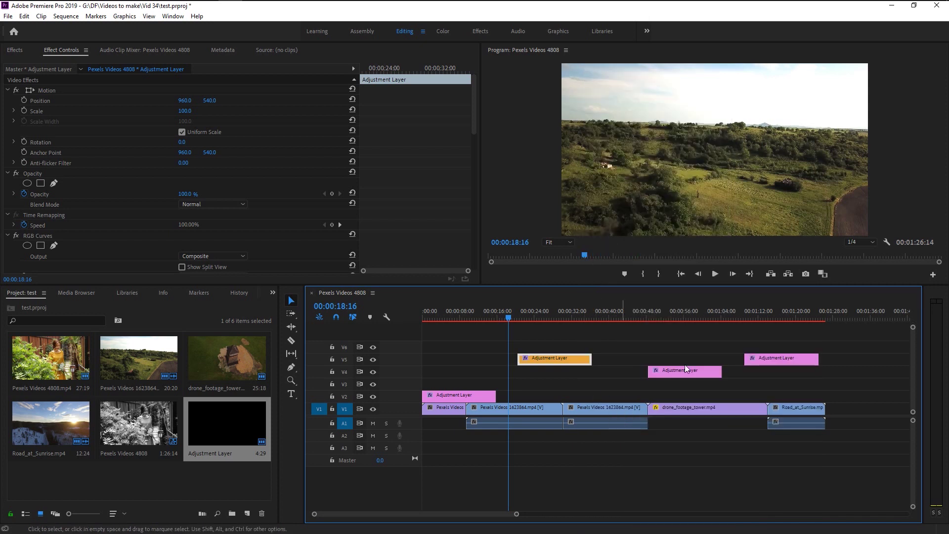
{"action": "left_click", "coordinate": [761, 359]}
{"action": "left_click", "coordinate": [771, 311]}
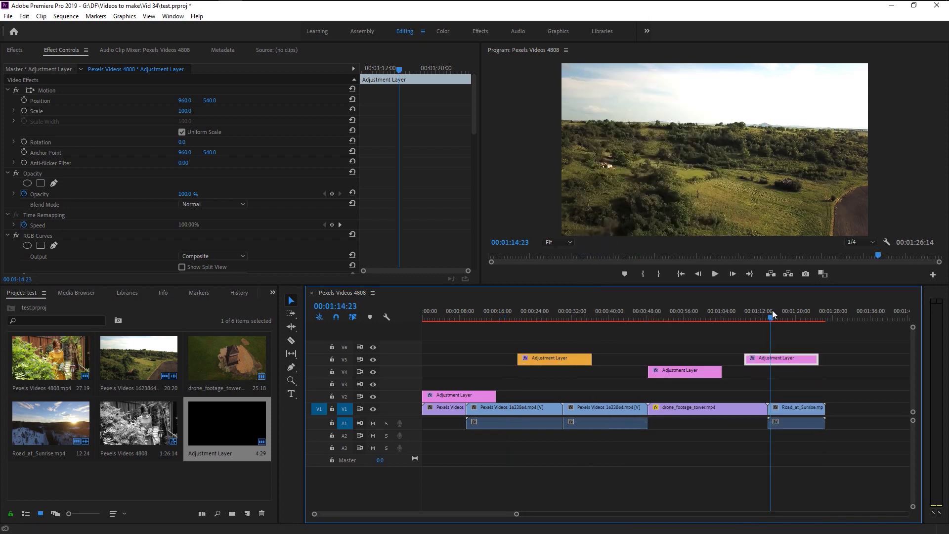
{"action": "right_click", "coordinate": [778, 357]}
{"action": "mouse_move", "coordinate": [816, 336]}
{"action": "left_click", "coordinate": [717, 481]}
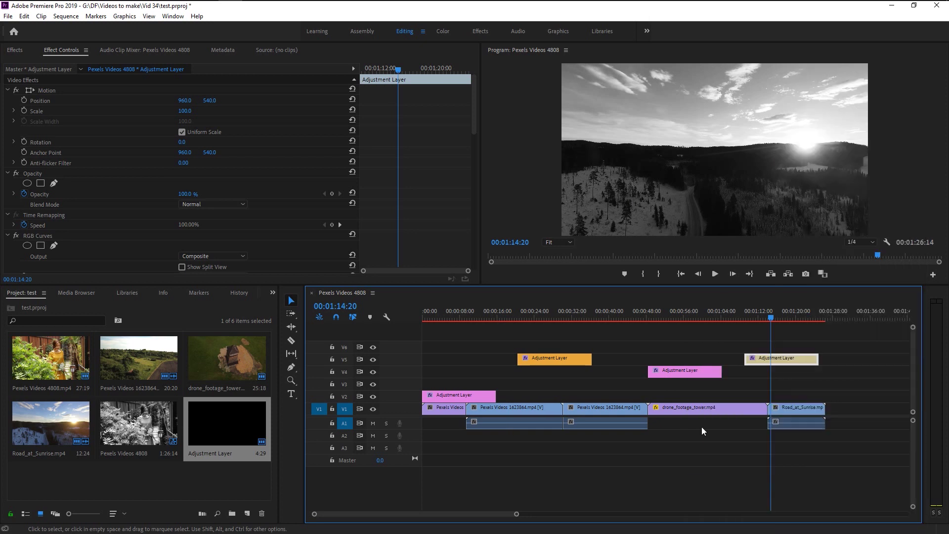
{"action": "left_click", "coordinate": [689, 371]}
{"action": "right_click", "coordinate": [689, 372]}
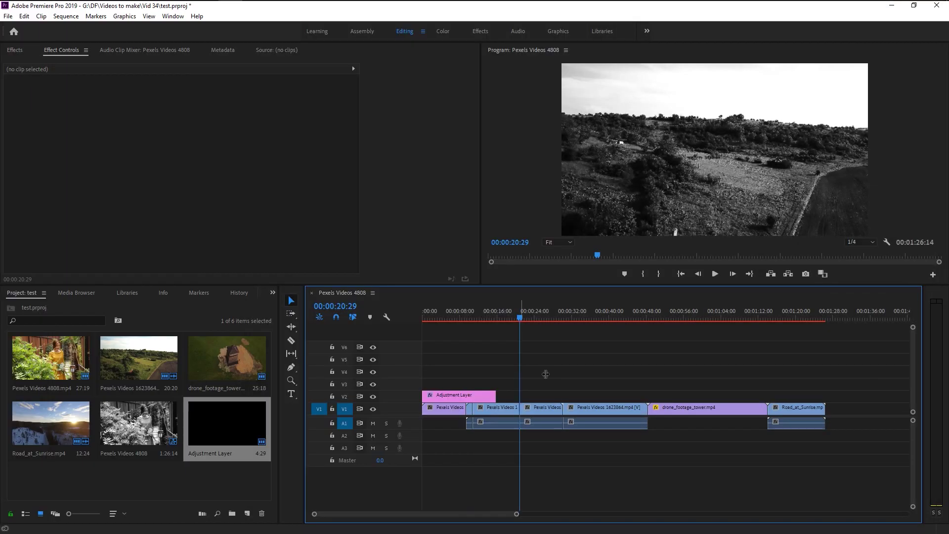
- Razor-cut the Pexels Videos 1623864 clip at three points on V1
{"action": "left_click", "coordinate": [618, 391]}
{"action": "left_click", "coordinate": [587, 390]}
{"action": "left_click", "coordinate": [520, 395]}
{"action": "left_click", "coordinate": [430, 317]}
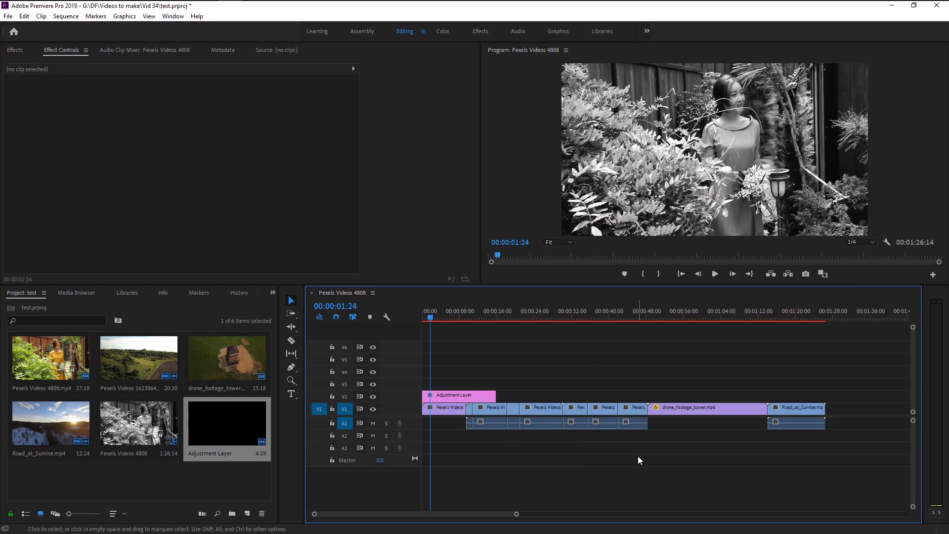
{"action": "left_click_drag", "start_coordinate": [637, 456], "coordinate": [492, 372]}
{"action": "left_click", "coordinate": [460, 376]}
- Search the Effects panel for 'cross' and apply Cross Dissolve to a V1 cut
{"action": "left_click", "coordinate": [15, 50]}
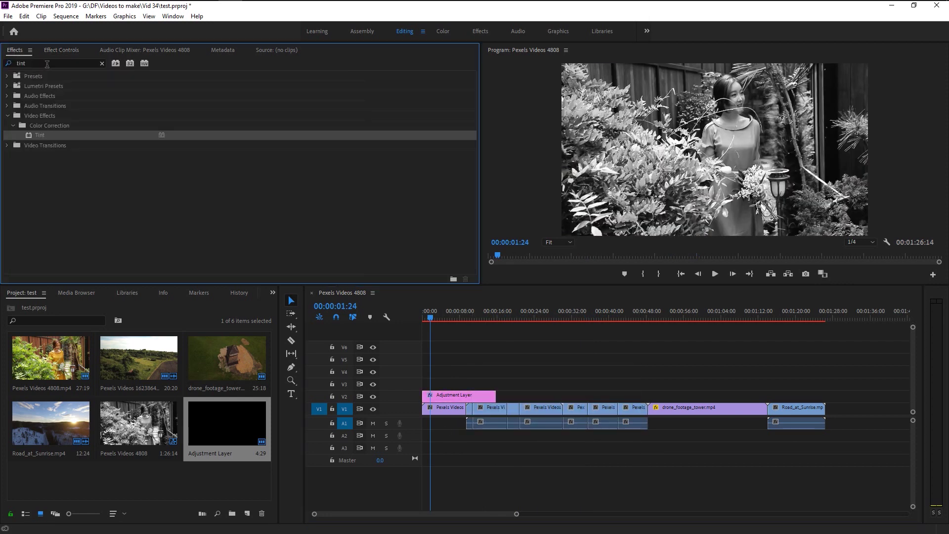
{"action": "left_click", "coordinate": [52, 63]}
{"action": "type", "text": "cross"}
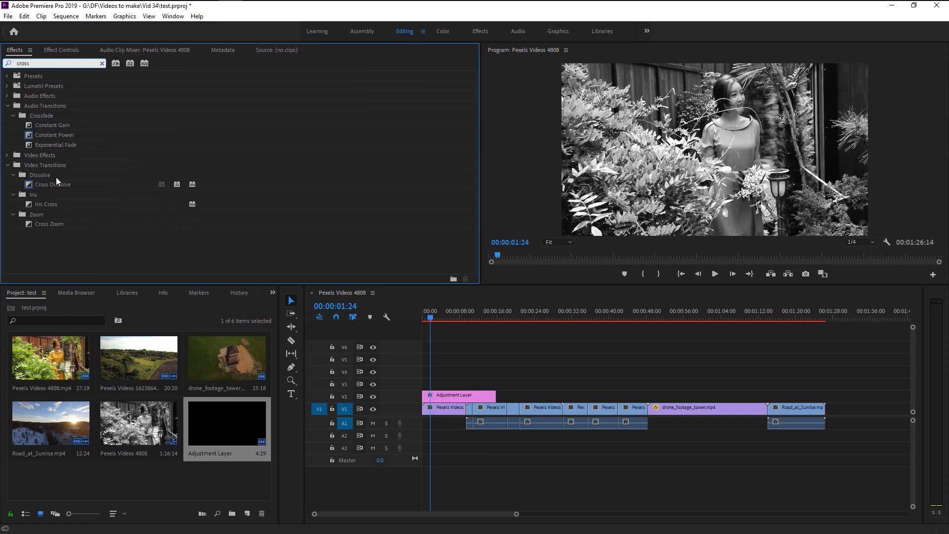
{"action": "left_click_drag", "start_coordinate": [57, 184], "coordinate": [476, 414]}
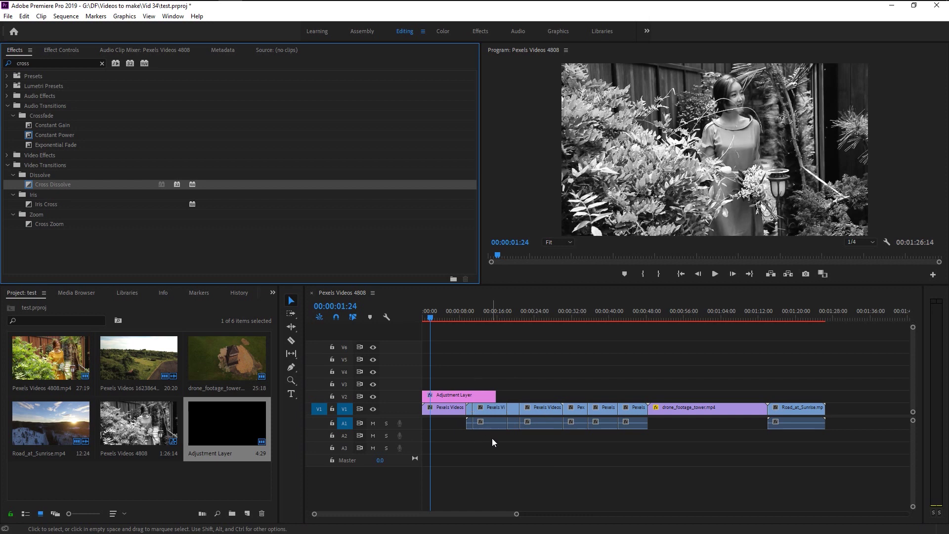
- Add default transitions to all selected V1 and A1 cuts, including both ends of a short clip
{"action": "left_click", "coordinate": [644, 472]}
{"action": "left_click_drag", "start_coordinate": [643, 468], "coordinate": [467, 408]}
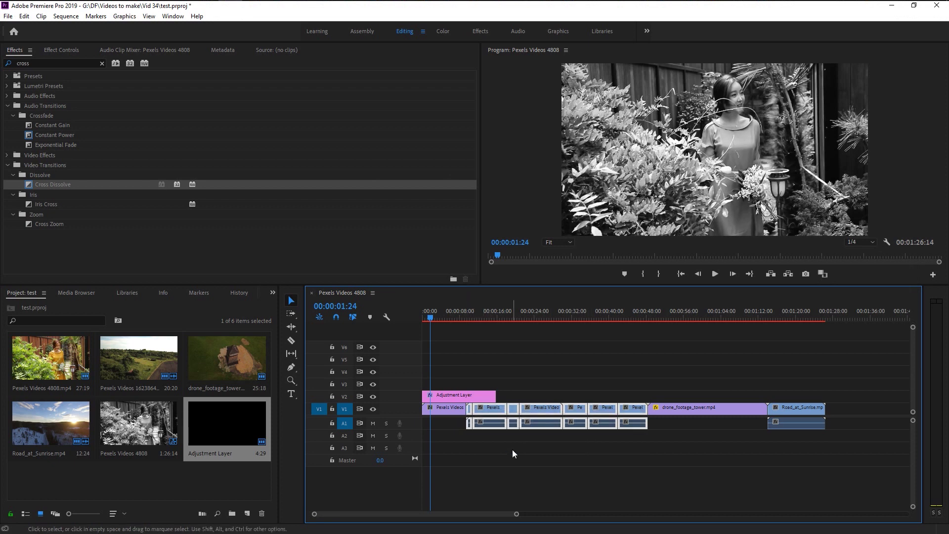
{"action": "key", "text": "shift+d"}
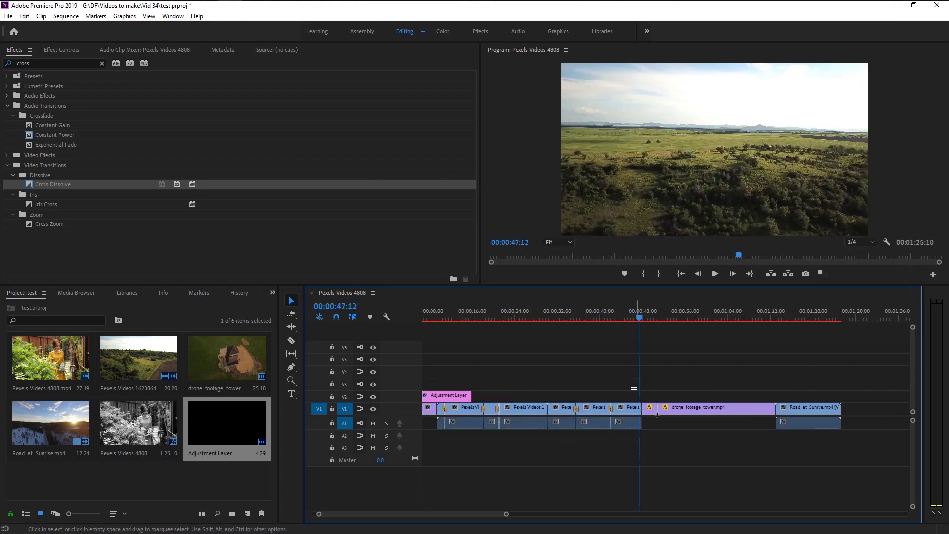
{"action": "left_click", "coordinate": [625, 422]}
{"action": "key", "text": "shift+d"}
{"action": "left_click", "coordinate": [660, 451]}
{"action": "left_click_drag", "start_coordinate": [639, 383], "coordinate": [660, 420]}
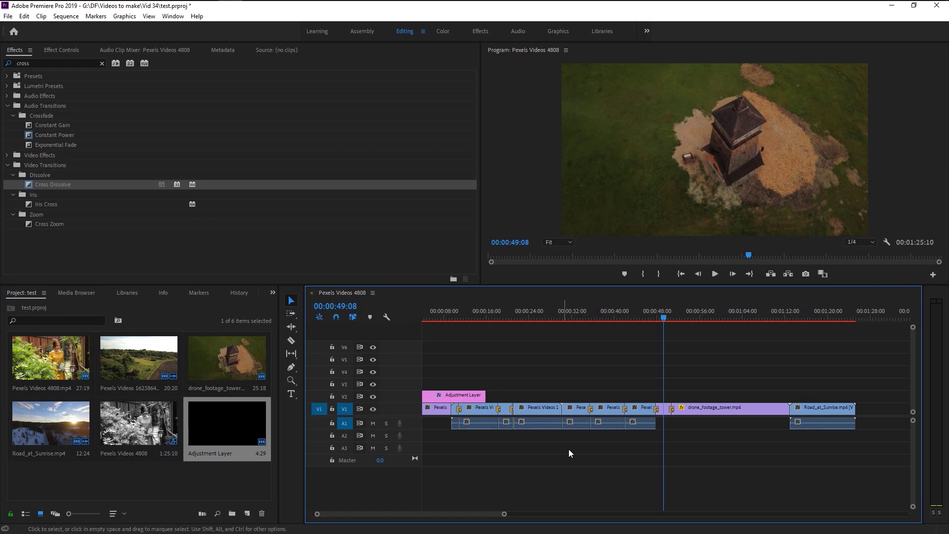
- Set Cross Dissolve as the default transition, after briefly choosing Additive Dissolve
{"action": "key", "text": "="}
{"action": "left_click", "coordinate": [103, 67]}
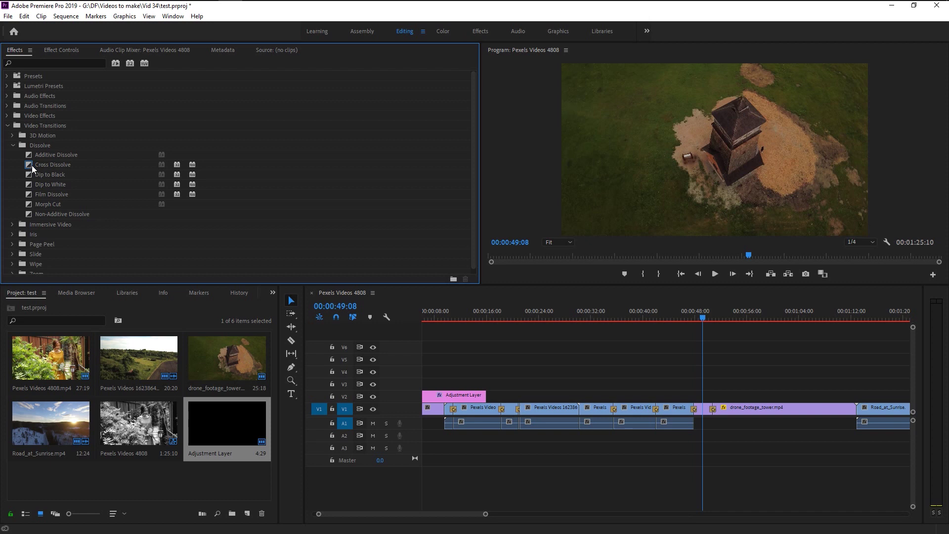
{"action": "left_click", "coordinate": [28, 154]}
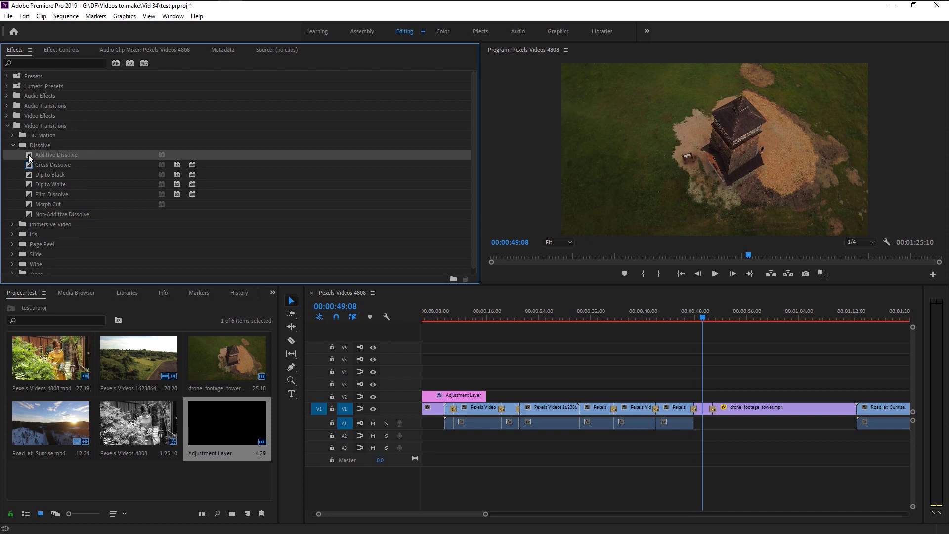
{"action": "right_click", "coordinate": [28, 154]}
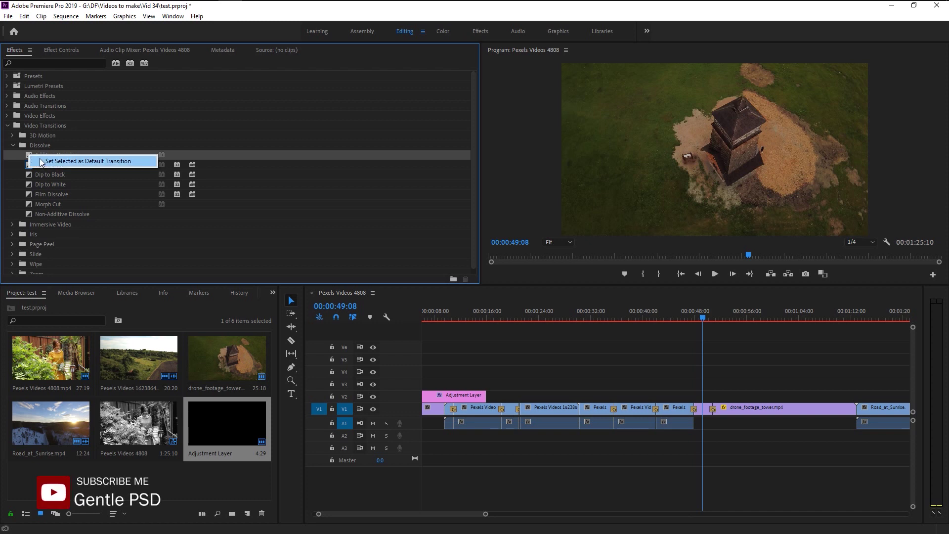
{"action": "left_click", "coordinate": [42, 161]}
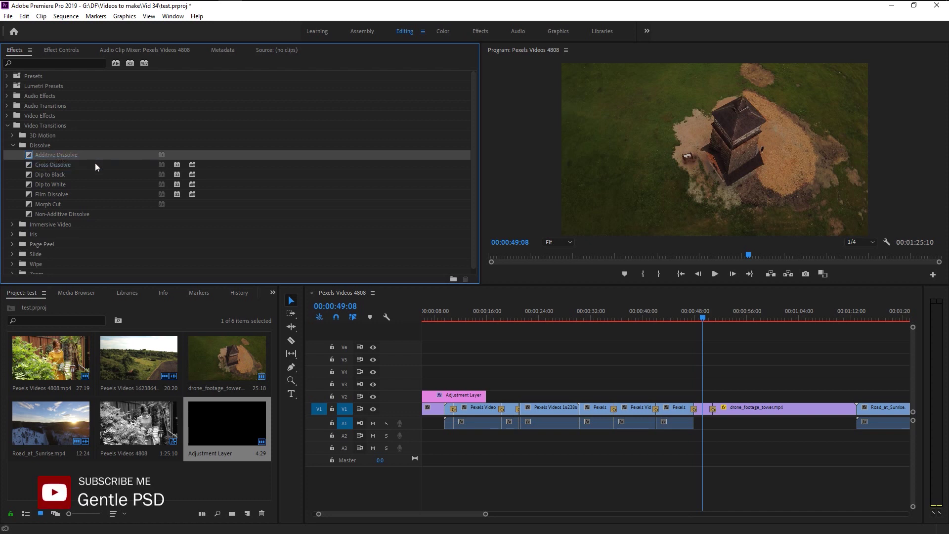
{"action": "right_click", "coordinate": [39, 163]}
{"action": "left_click", "coordinate": [49, 169]}
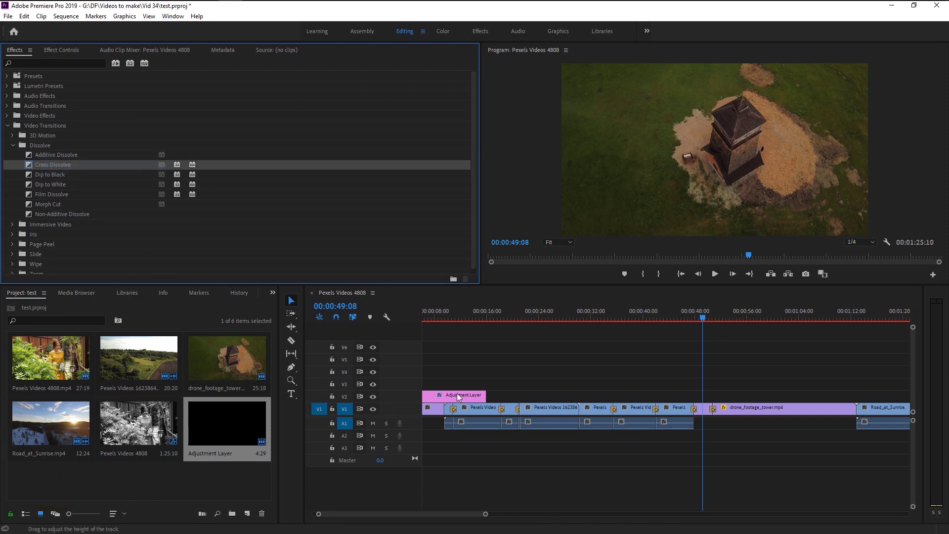
- Apply default transitions to all V1 and A1 cuts, then undo them
{"action": "left_click", "coordinate": [598, 467]}
{"action": "key", "text": "minus"}
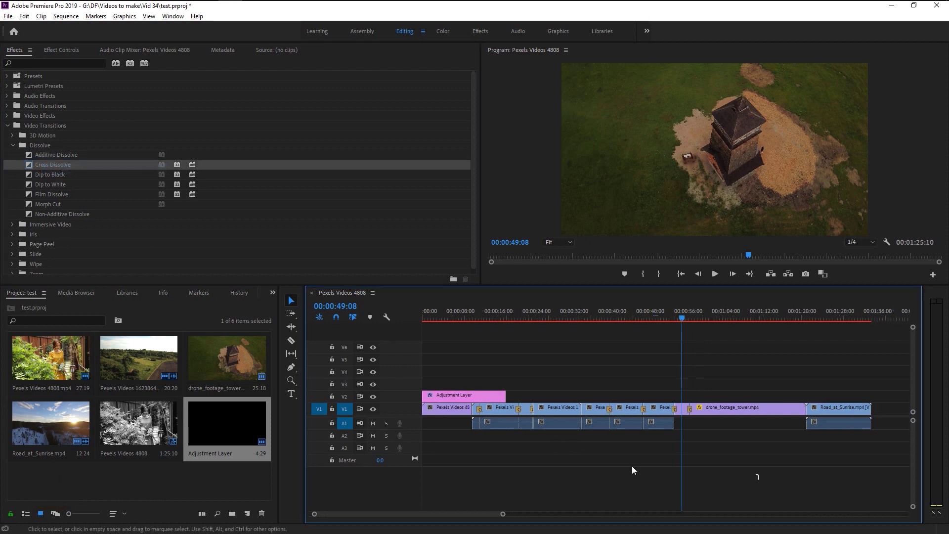
{"action": "key", "text": "equal"}
{"action": "left_click_drag", "start_coordinate": [754, 495], "coordinate": [458, 416]}
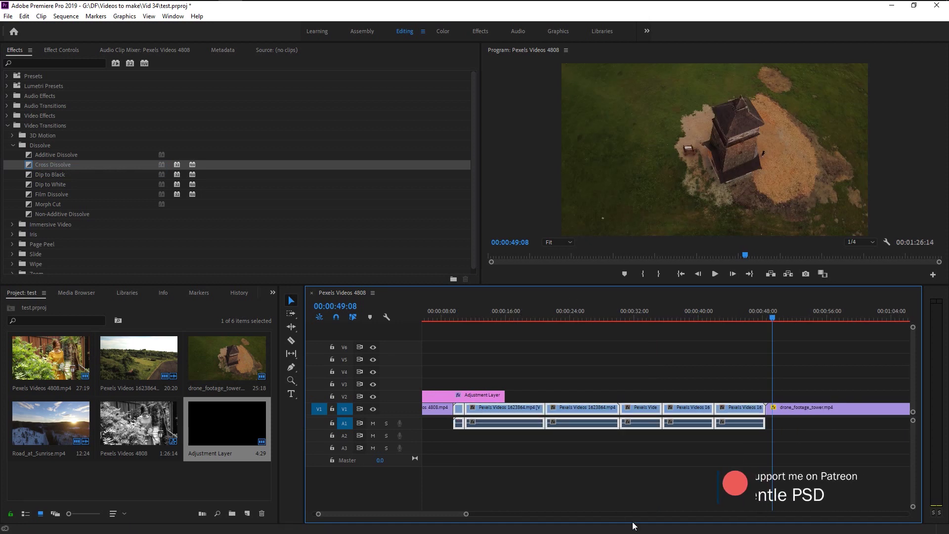
{"action": "key", "text": "shift+d"}
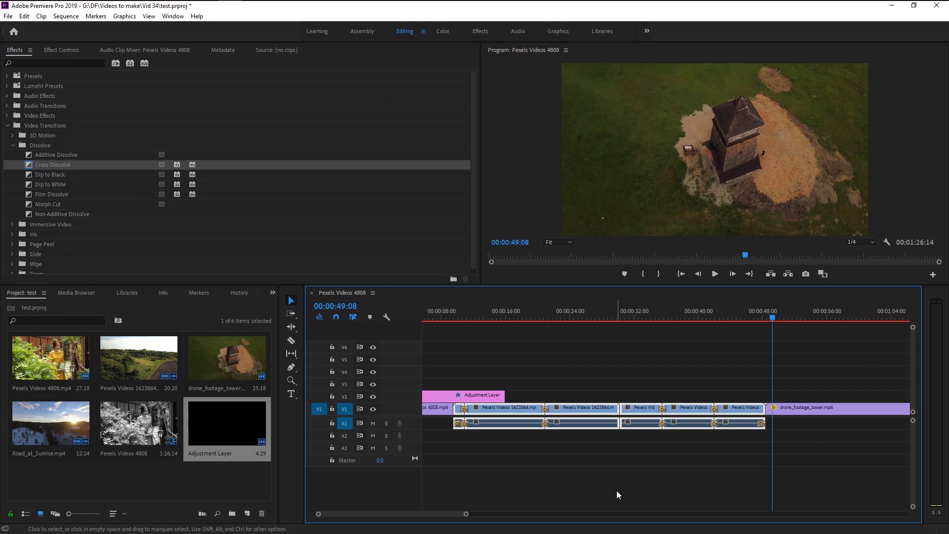
{"action": "key", "text": "ctrl+z"}
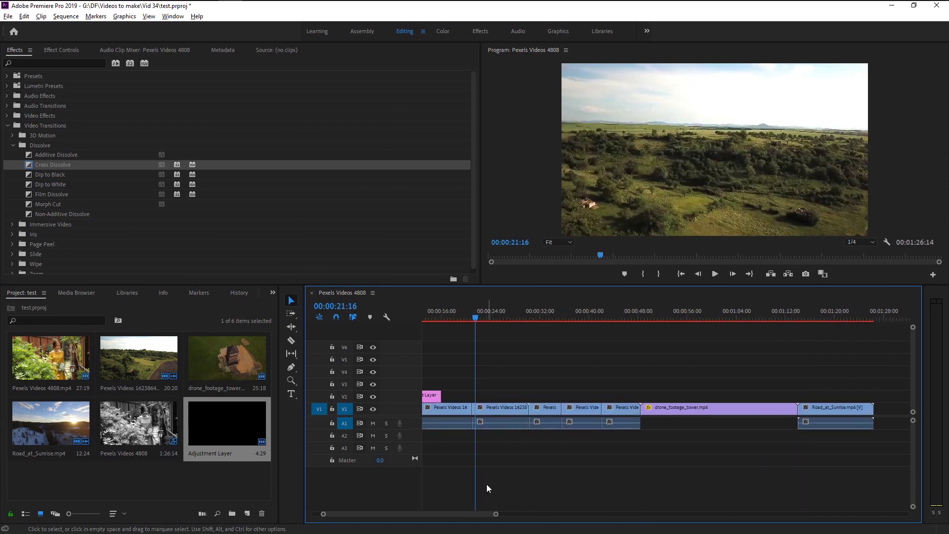
- Add edits to V1 and A1 near 25 seconds and copy the adjustment layer to V3
{"action": "left_click_drag", "start_coordinate": [460, 515], "coordinate": [423, 504]}
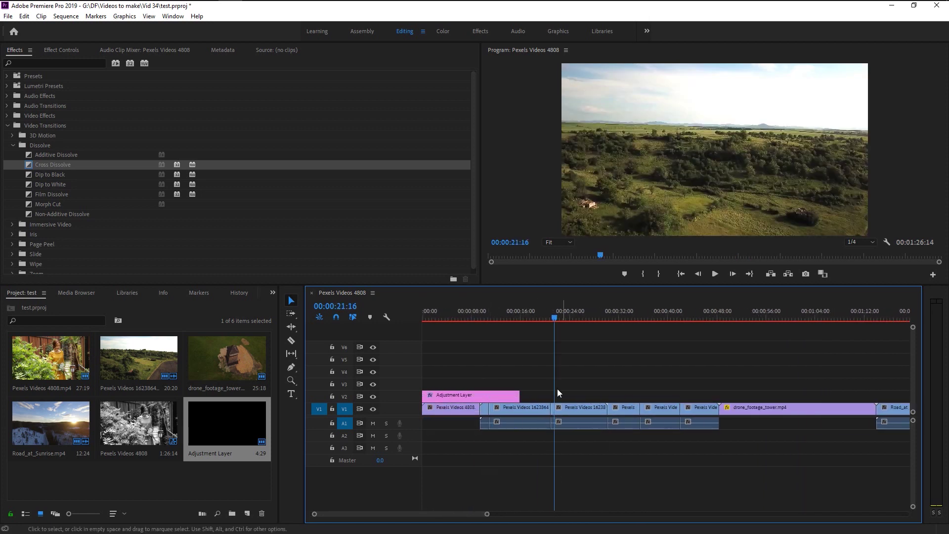
{"action": "left_click", "coordinate": [580, 312]}
{"action": "key", "text": "ctrl+shift+z"}
{"action": "key", "text": "ctrl+shift+z"}
{"action": "key", "text": "ctrl+shift+z"}
{"action": "key", "text": "ctrl+shift+z"}
{"action": "key", "text": "ctrl+shift+z"}
{"action": "key", "text": "ctrl+shift+z"}
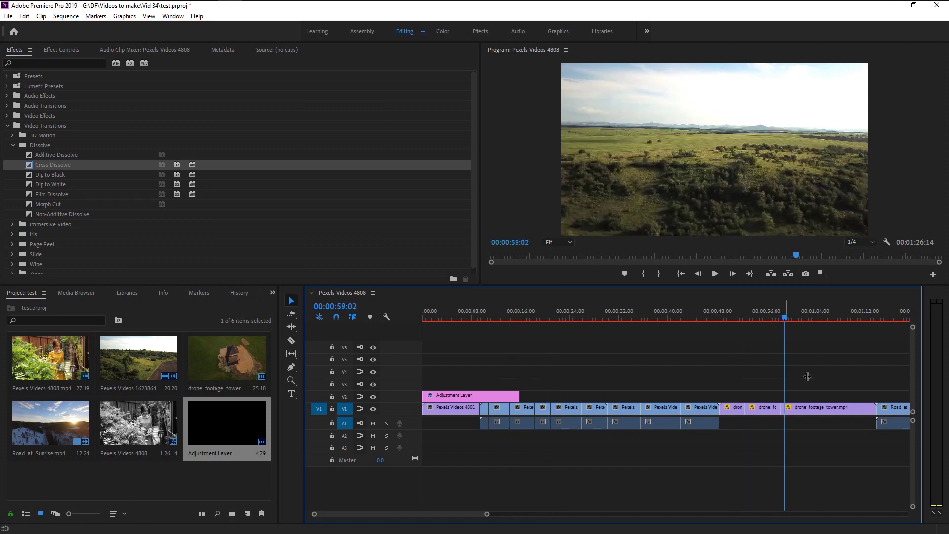
{"action": "key", "text": "minus"}
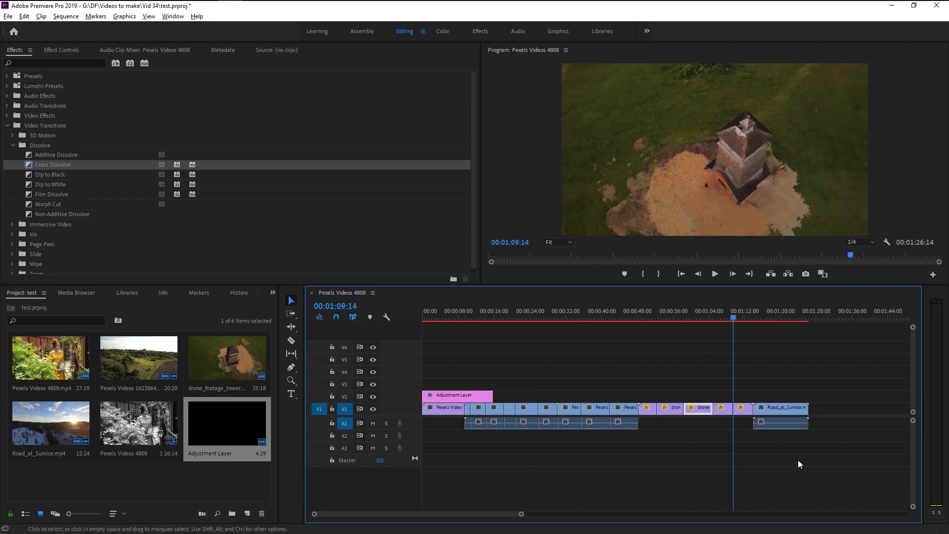
{"action": "left_click_drag", "start_coordinate": [459, 395], "coordinate": [702, 372]}
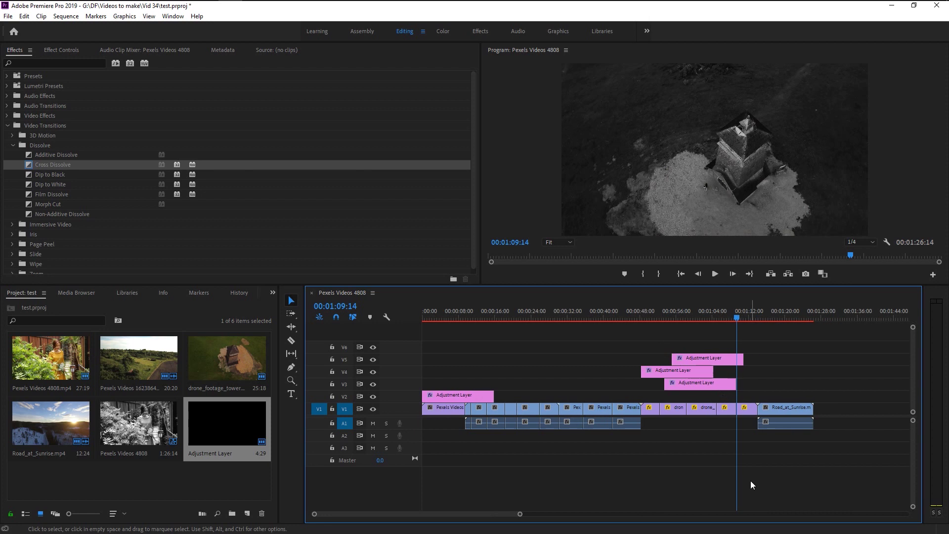
- Clear the selected V1 and A1 edit points and remove the copied adjustment layers
{"action": "left_click_drag", "start_coordinate": [751, 483], "coordinate": [527, 430]}
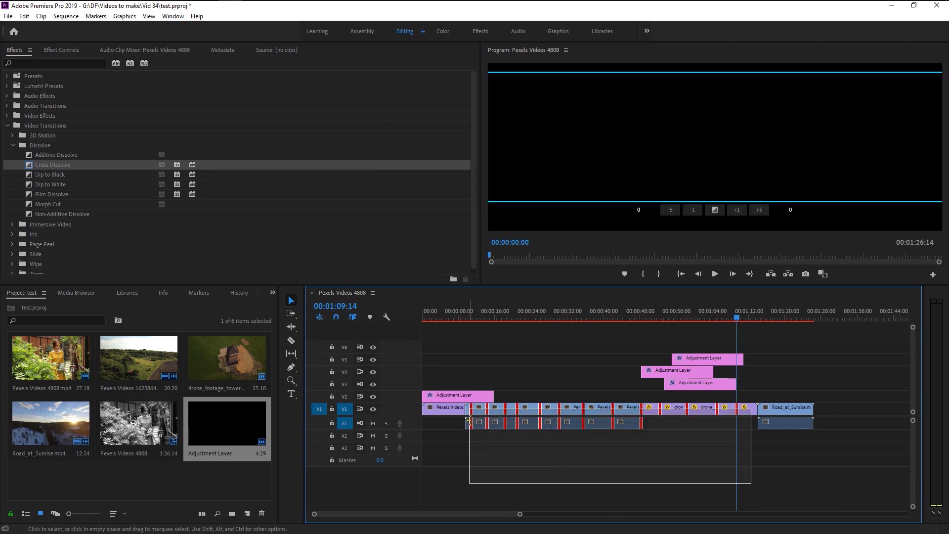
{"action": "scroll", "coordinate": [476, 438], "scroll_direction": "up", "scroll_amount": 3}
{"action": "left_click_drag", "start_coordinate": [448, 410], "coordinate": [557, 412]}
{"action": "scroll", "coordinate": [814, 429], "scroll_direction": "up", "scroll_amount": 5}
{"action": "scroll", "coordinate": [851, 436], "scroll_direction": "down", "scroll_amount": 8}
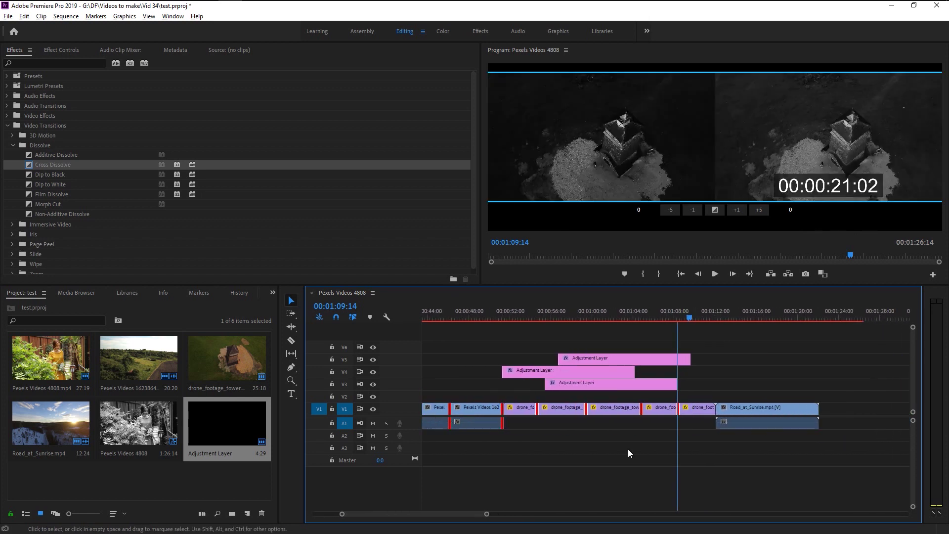
{"action": "left_click", "coordinate": [594, 486]}
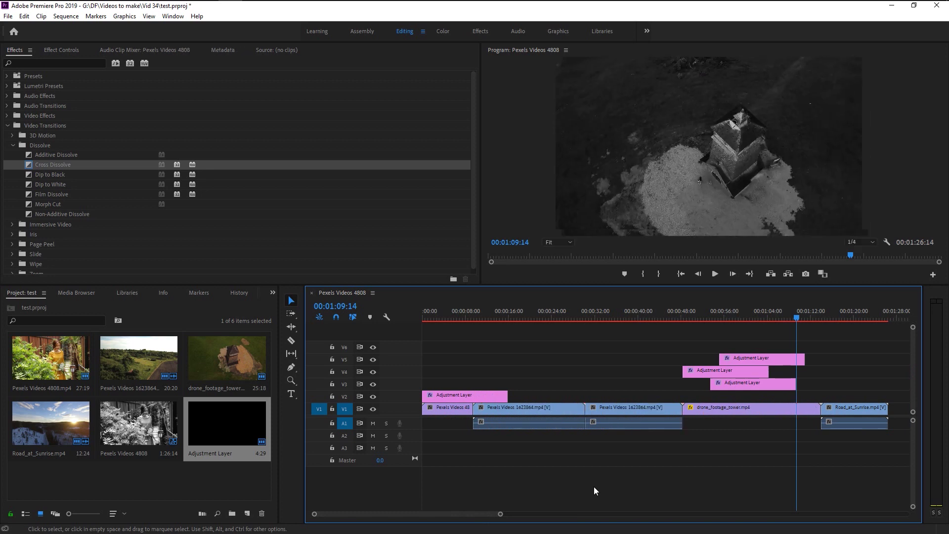
{"action": "key", "text": "ctrl+z"}
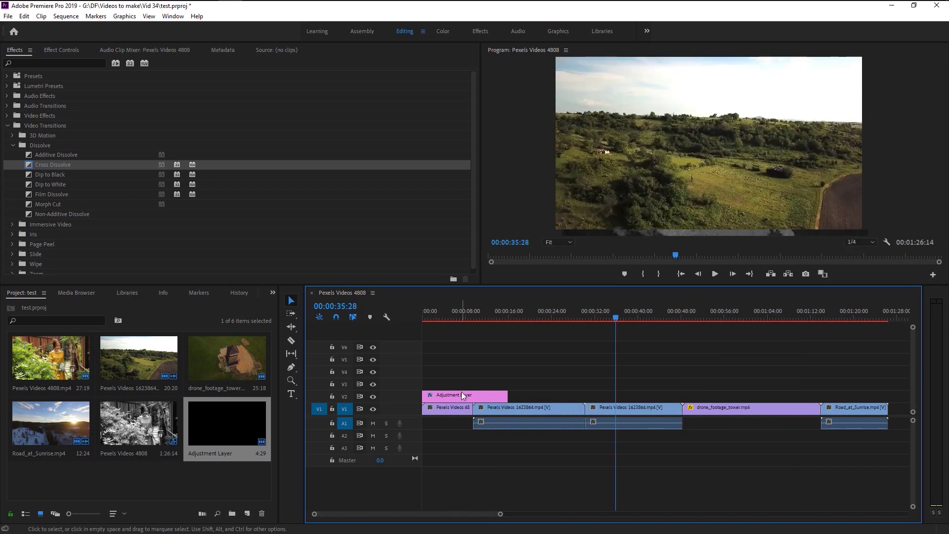
- Review the Snowy Trees clip near 5 seconds under the V2 adjustment layer
{"action": "left_click", "coordinate": [461, 395]}
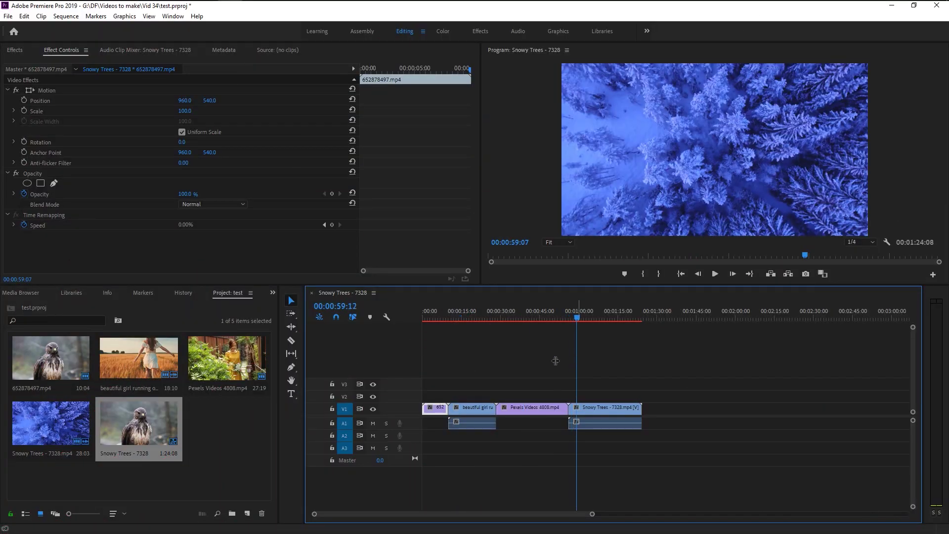
{"action": "left_click", "coordinate": [442, 363]}
{"action": "left_click_drag", "start_coordinate": [442, 363], "coordinate": [436, 364]}
{"action": "left_click", "coordinate": [472, 467]}
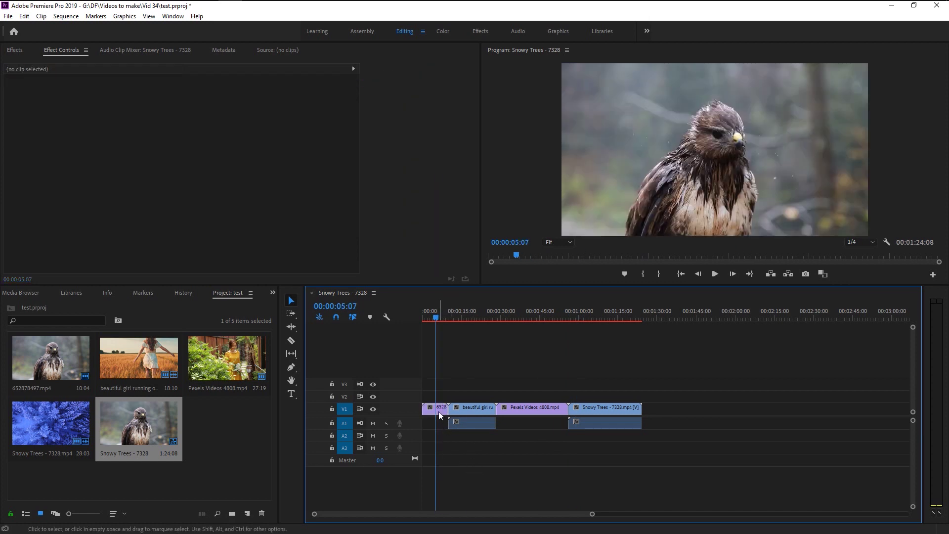
- Search the effects for 'tint' and apply Tint to the hawk clip
{"action": "left_click", "coordinate": [438, 409]}
{"action": "left_click", "coordinate": [15, 49]}
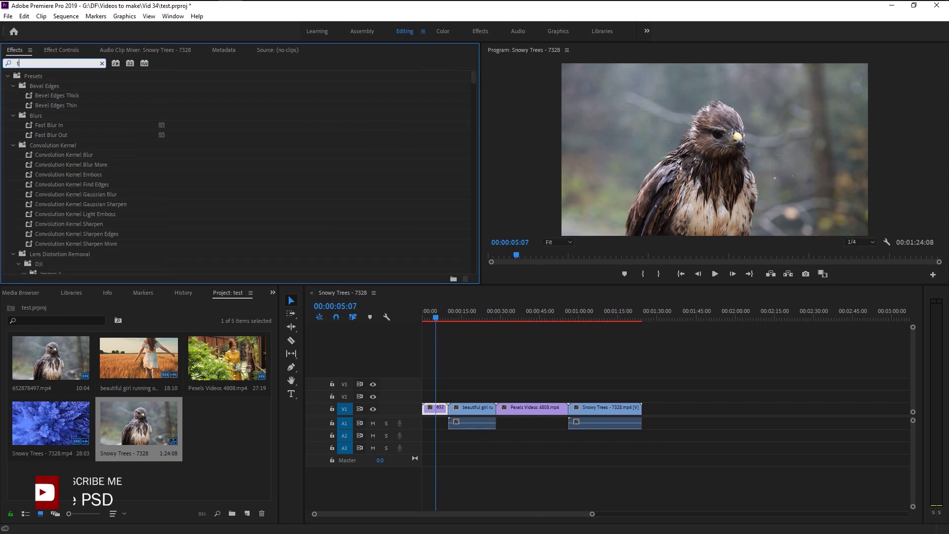
{"action": "left_click", "coordinate": [84, 62]}
{"action": "type", "text": "tint"}
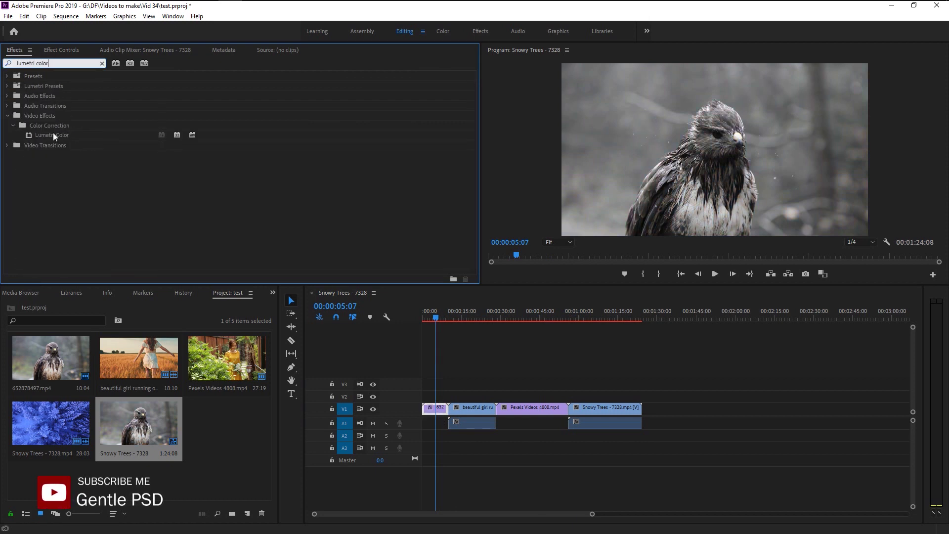
{"action": "left_click_drag", "start_coordinate": [47, 136], "coordinate": [31, 240]}
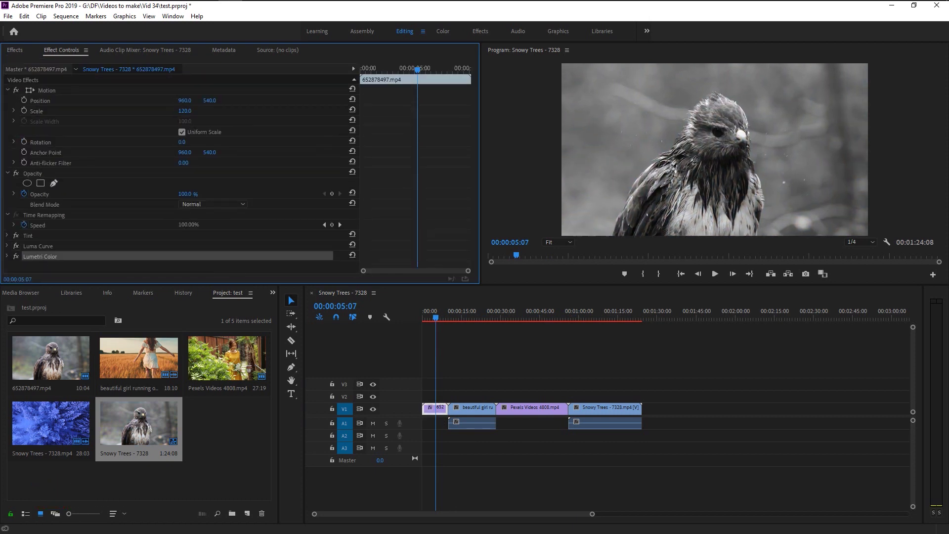
- Enlarge the hawk clip to Scale 183 with 29° Rotation and select its Motion properties
{"action": "mouse_move", "coordinate": [184, 111]}
{"action": "left_mouse_down"}
{"action": "mouse_move", "coordinate": [192, 111]}
{"action": "mouse_move", "coordinate": [192, 141]}
{"action": "mouse_move", "coordinate": [188, 122]}
{"action": "left_mouse_up"}
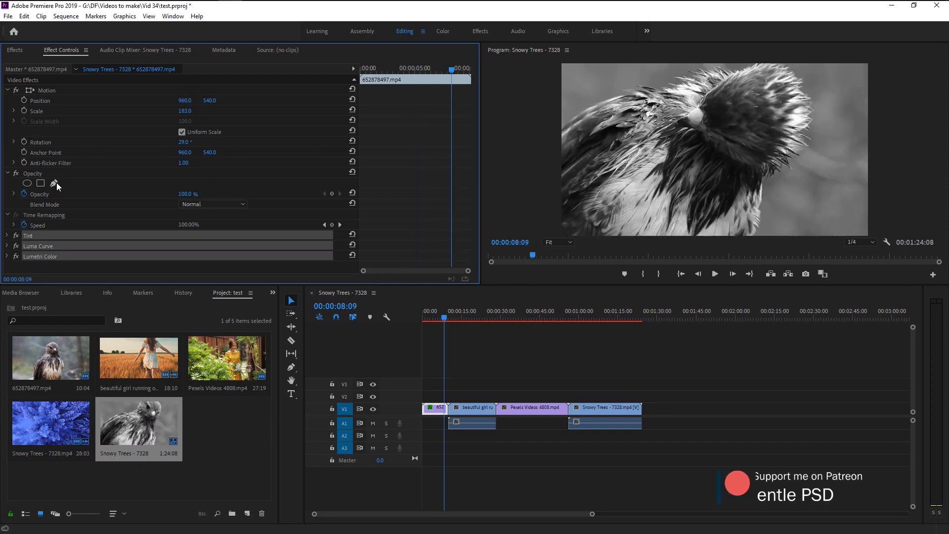
{"action": "left_click", "coordinate": [36, 110], "text": "ctrl"}
{"action": "left_click", "coordinate": [36, 142], "text": "ctrl"}
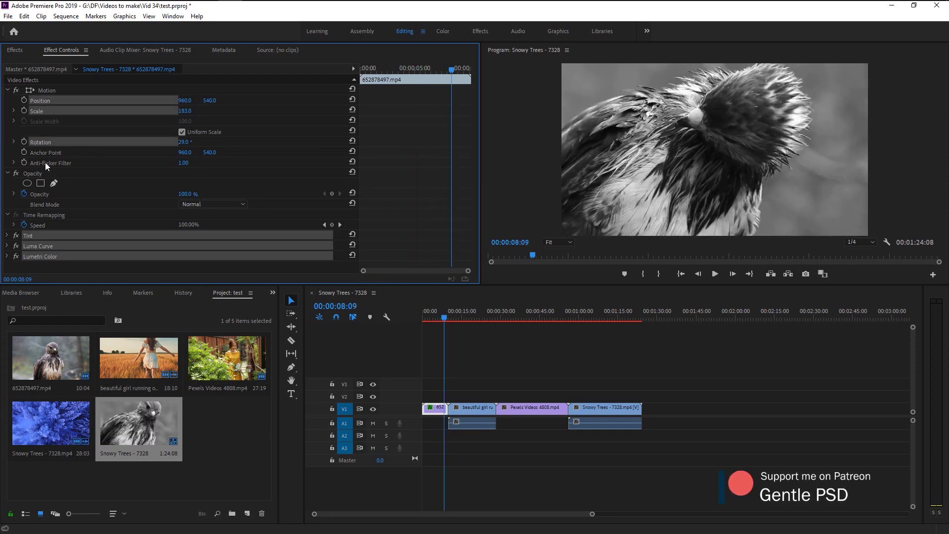
{"action": "left_click", "coordinate": [47, 163], "text": "ctrl"}
{"action": "left_click", "coordinate": [51, 150], "text": "ctrl"}
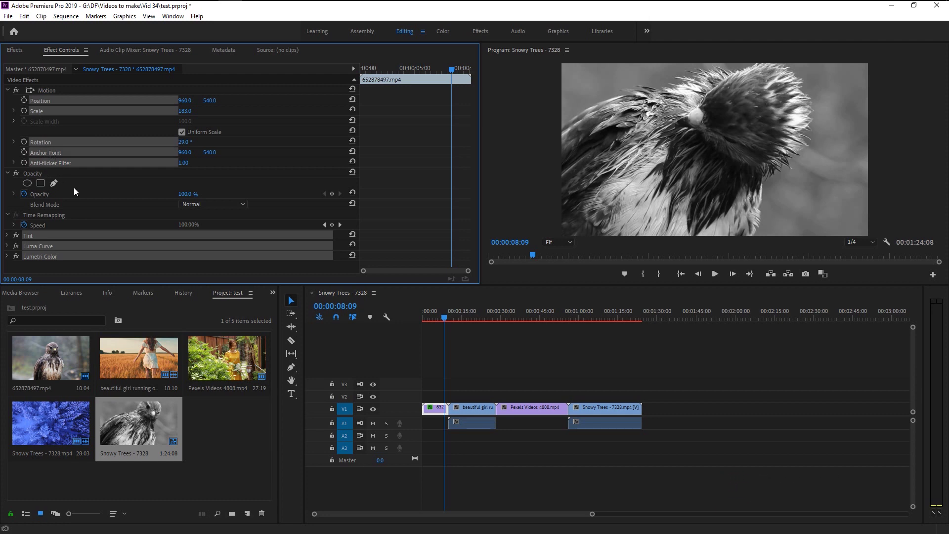
{"action": "left_click", "coordinate": [522, 408]}
- Check the Pexels Videos 4808.mp4 clip's Position and Rotation, then select it at 00:00:40:00
{"action": "left_click", "coordinate": [406, 68]}
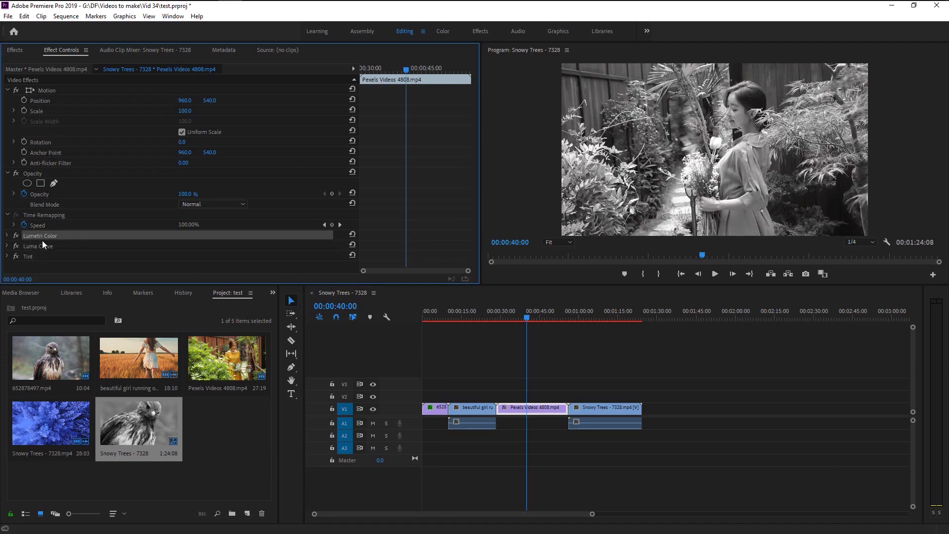
{"action": "left_click", "coordinate": [40, 100]}
{"action": "left_click", "coordinate": [39, 143]}
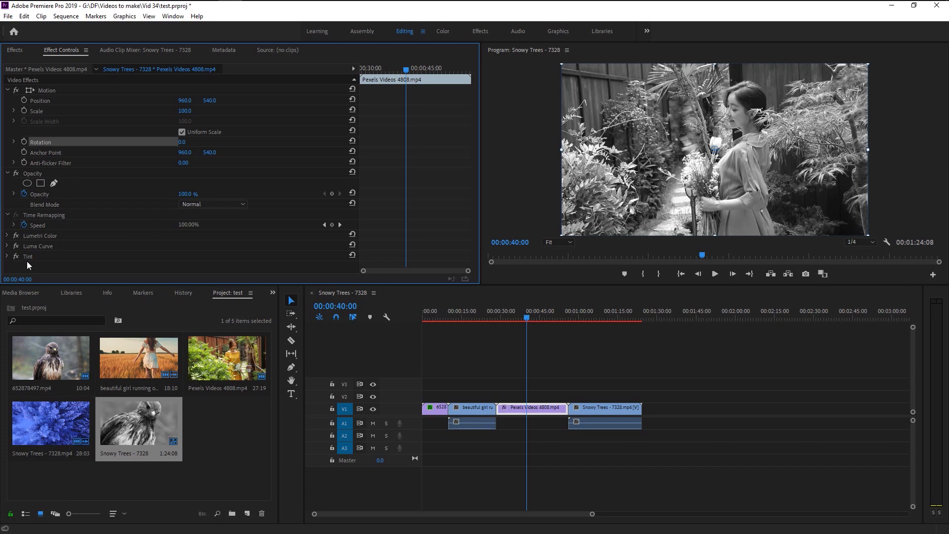
{"action": "left_click", "coordinate": [439, 409]}
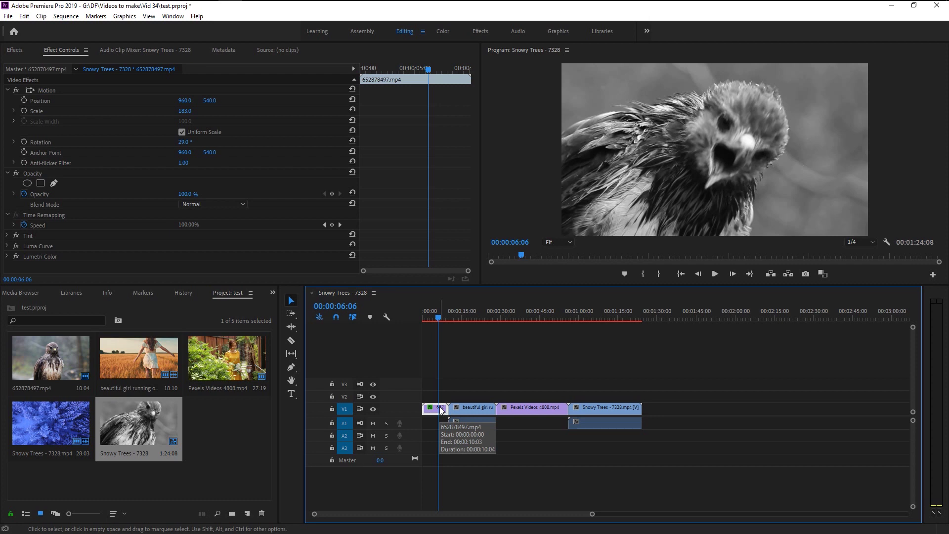
{"action": "left_click", "coordinate": [469, 378]}
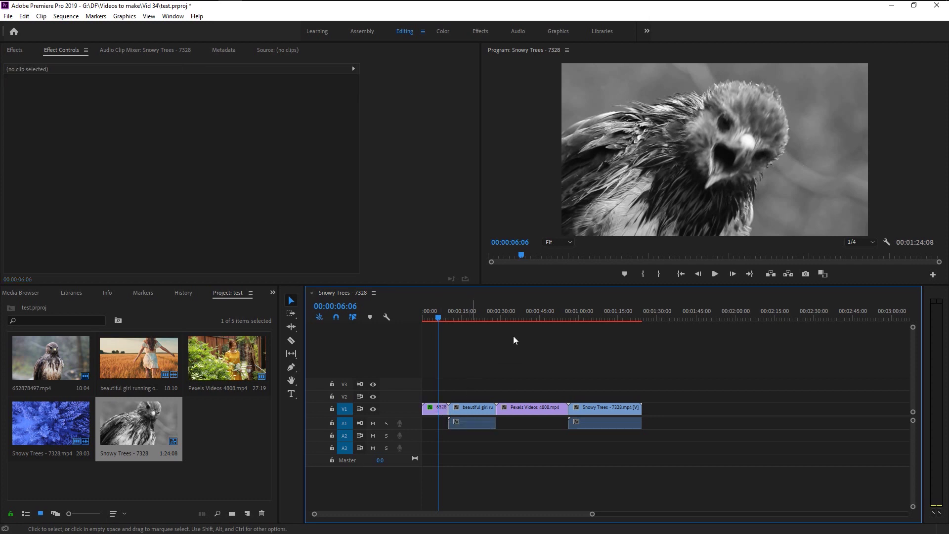
{"action": "left_click", "coordinate": [527, 316]}
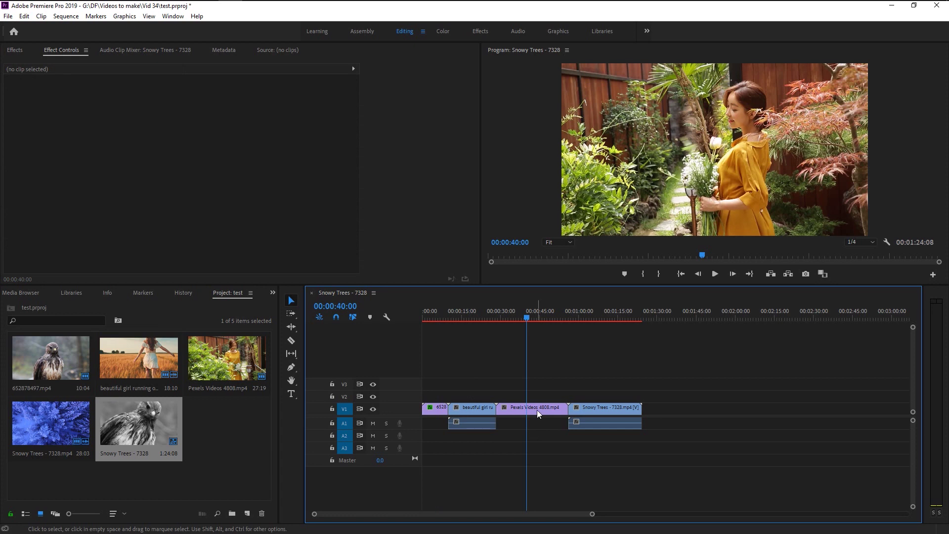
{"action": "left_click", "coordinate": [537, 409]}
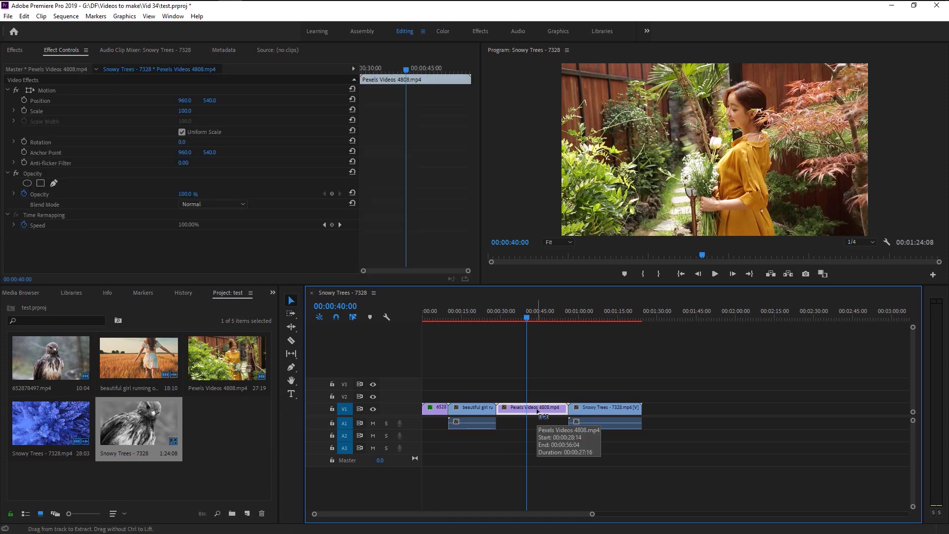
- Paste the hawk clip's attributes, including Time Remapping and Tint, onto the garden clip
{"action": "key", "text": "ctrl+alt+v"}
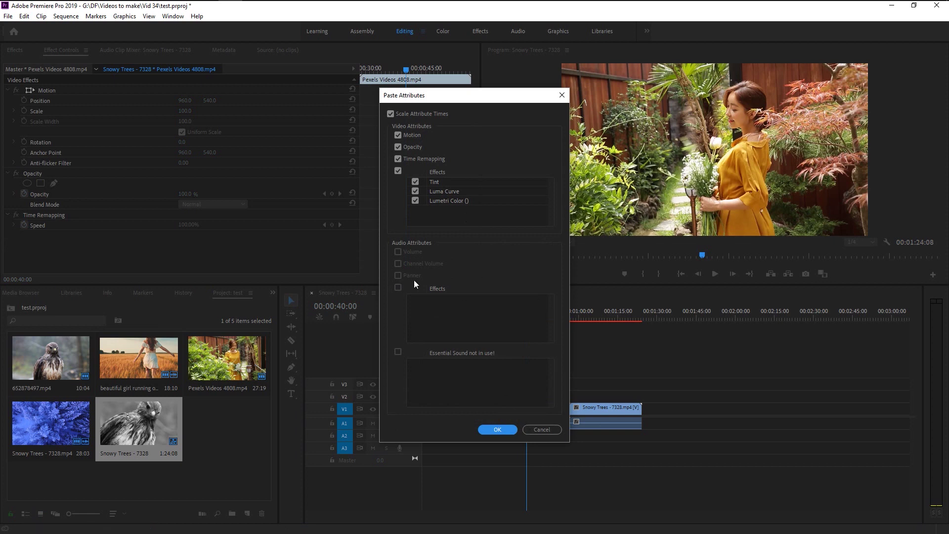
{"action": "left_click", "coordinate": [397, 159]}
{"action": "left_click", "coordinate": [415, 182]}
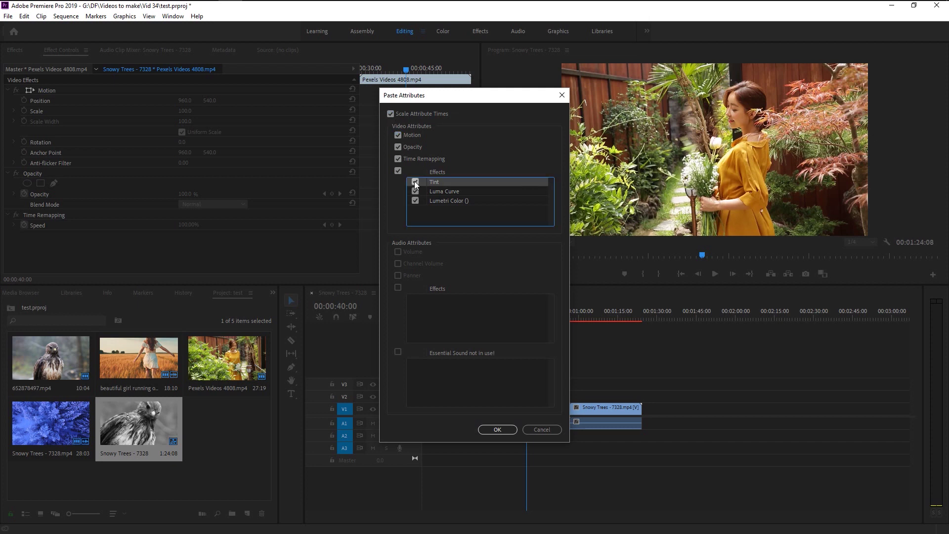
{"action": "left_click", "coordinate": [415, 182]}
{"action": "left_click", "coordinate": [496, 428]}
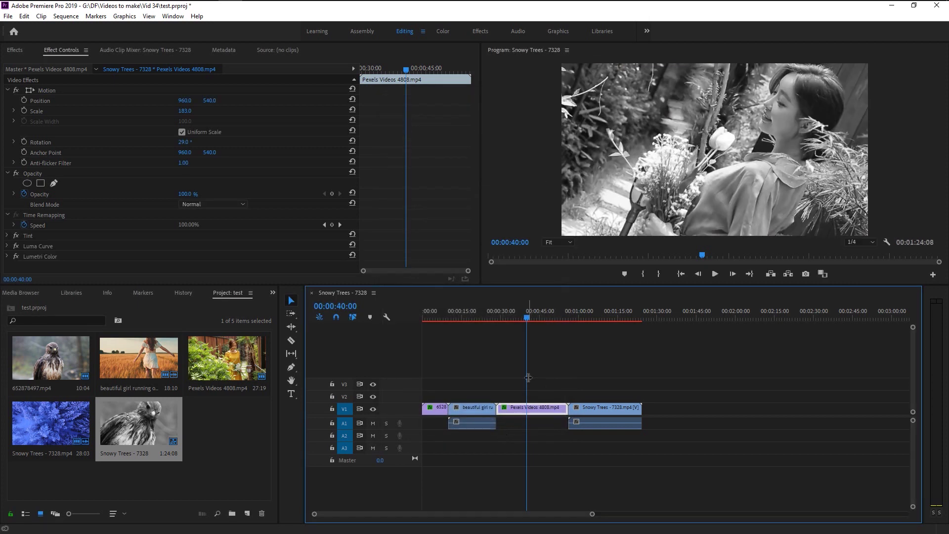
- Review the garden clip's pasted motion properties and its Tint, Luma Curve and Lumetri Color effects
{"action": "left_click_drag", "start_coordinate": [526, 378], "coordinate": [514, 378]}
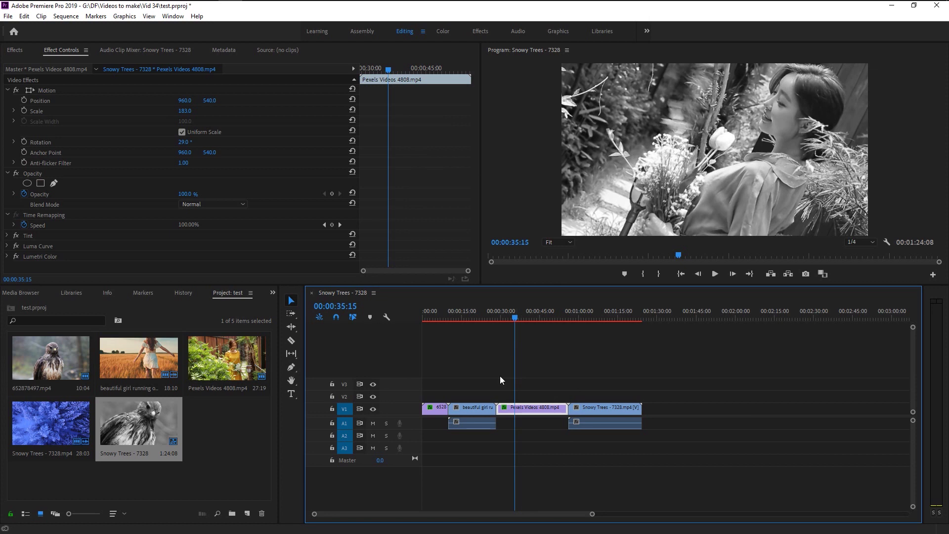
{"action": "left_click", "coordinate": [41, 102]}
{"action": "left_click", "coordinate": [37, 107]}
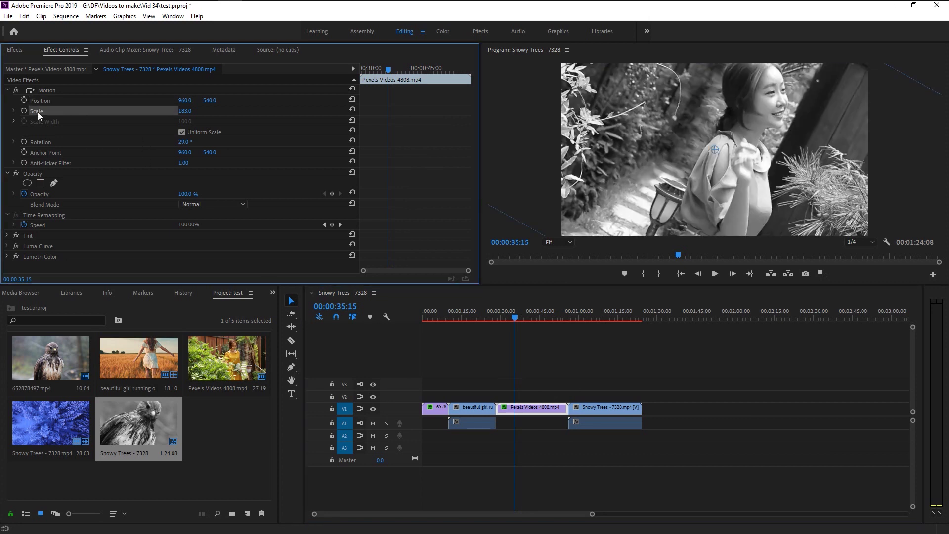
{"action": "left_click", "coordinate": [40, 141]}
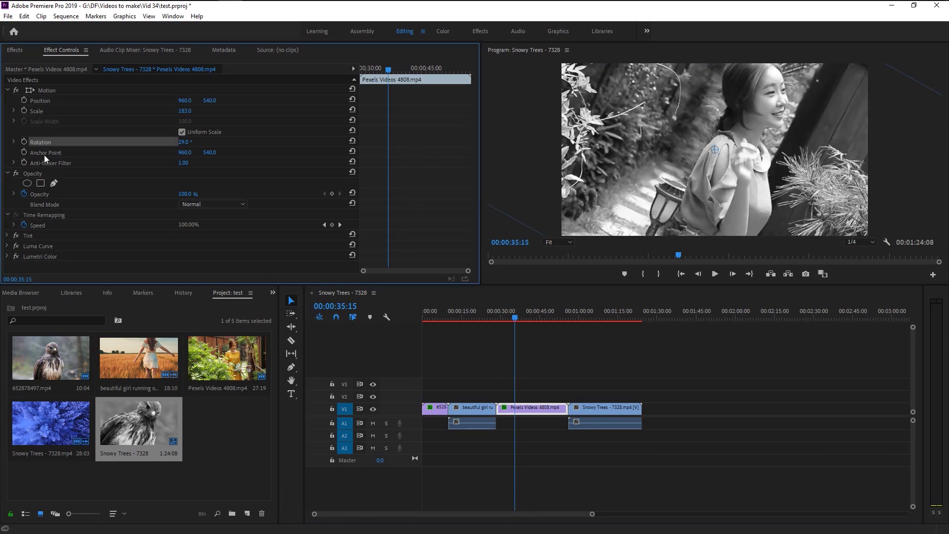
{"action": "left_click", "coordinate": [44, 154]}
{"action": "left_click", "coordinate": [45, 257]}
{"action": "left_click", "coordinate": [40, 247]}
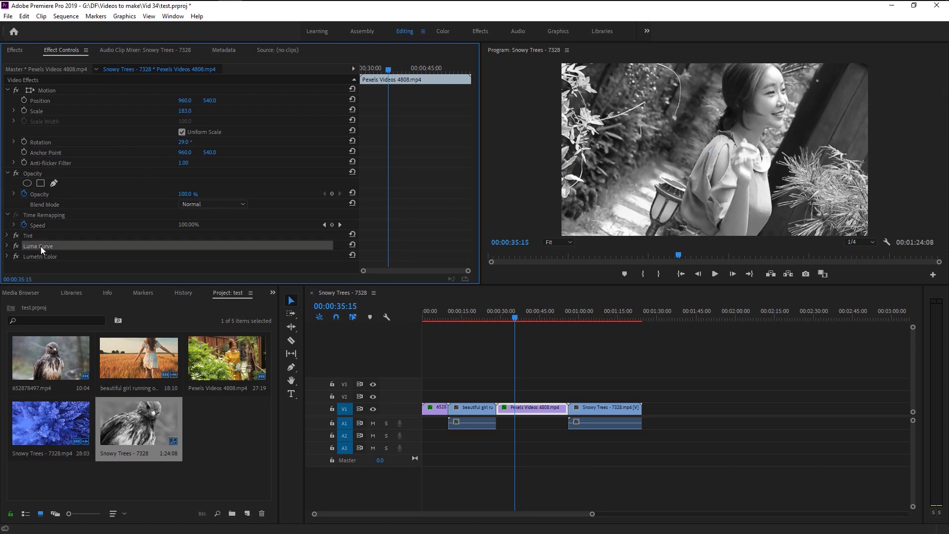
{"action": "left_click", "coordinate": [27, 233]}
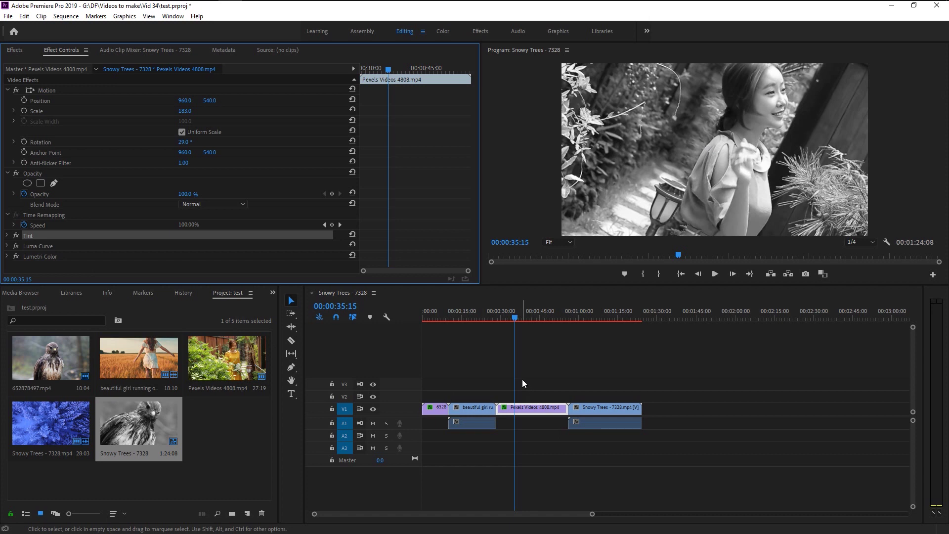
- Remove all attributes from hawk clip 652878497.mp4, clearing its scale change, Tint, Luma Curve and Lumetri Color
{"action": "left_click_drag", "start_coordinate": [515, 384], "coordinate": [541, 385]}
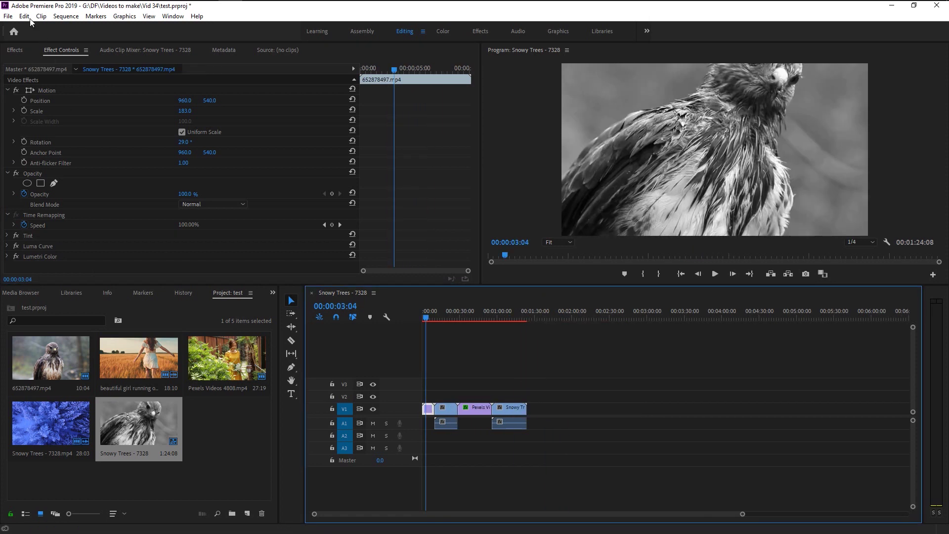
{"action": "left_click", "coordinate": [26, 17]}
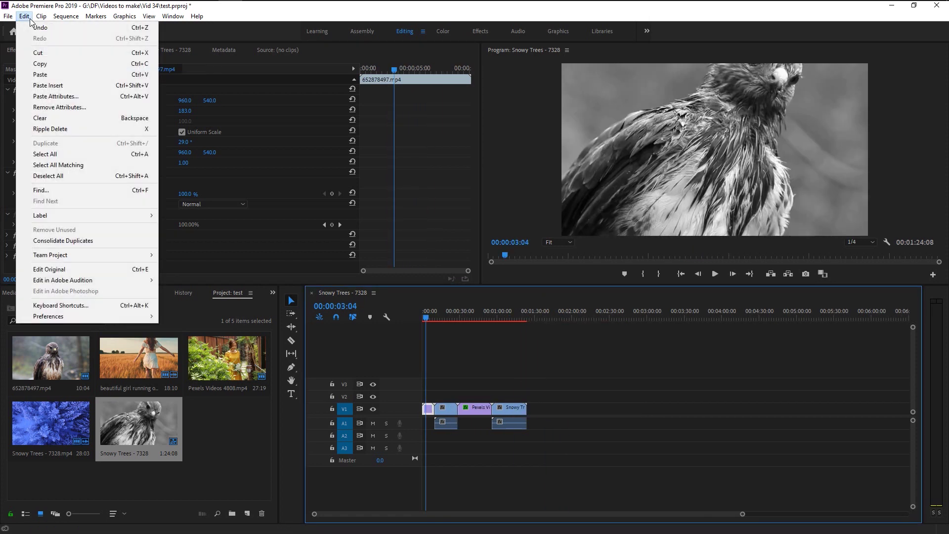
{"action": "left_click", "coordinate": [91, 108]}
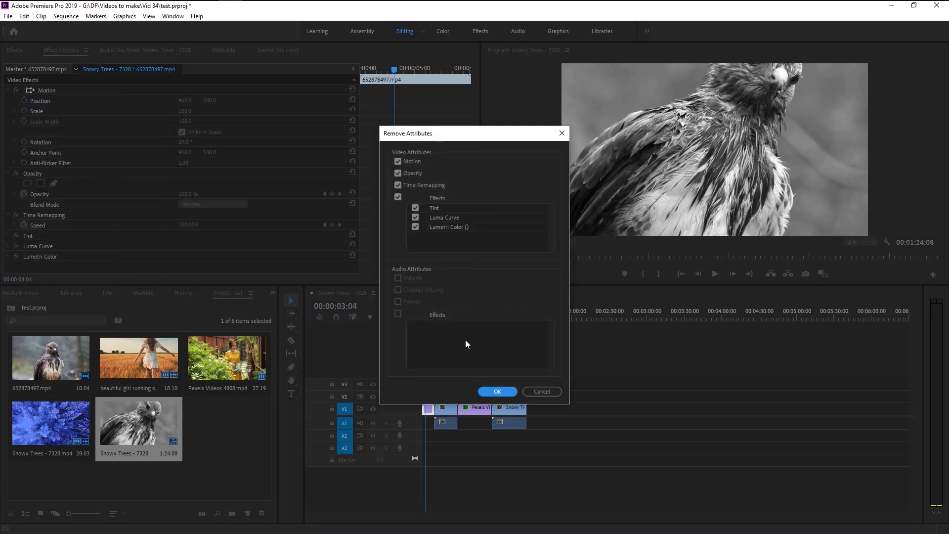
{"action": "left_click", "coordinate": [483, 391]}
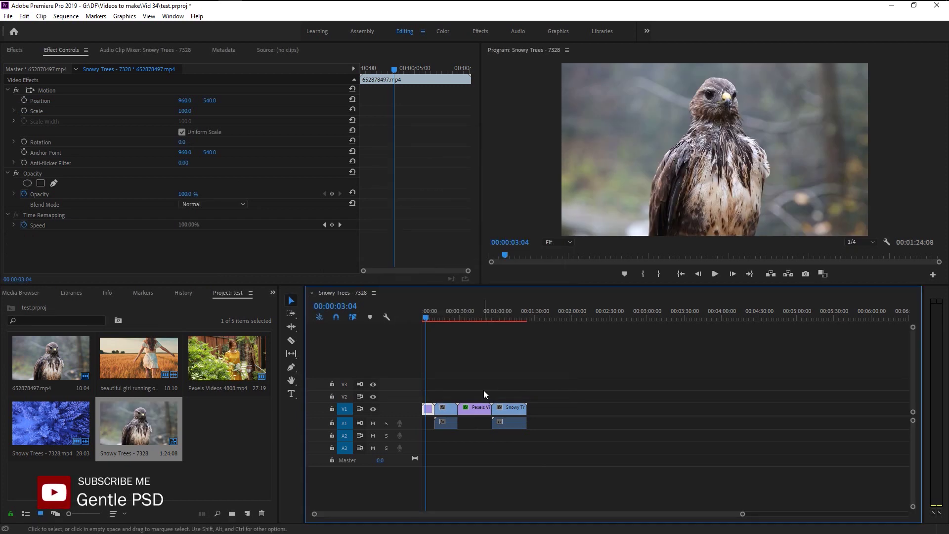